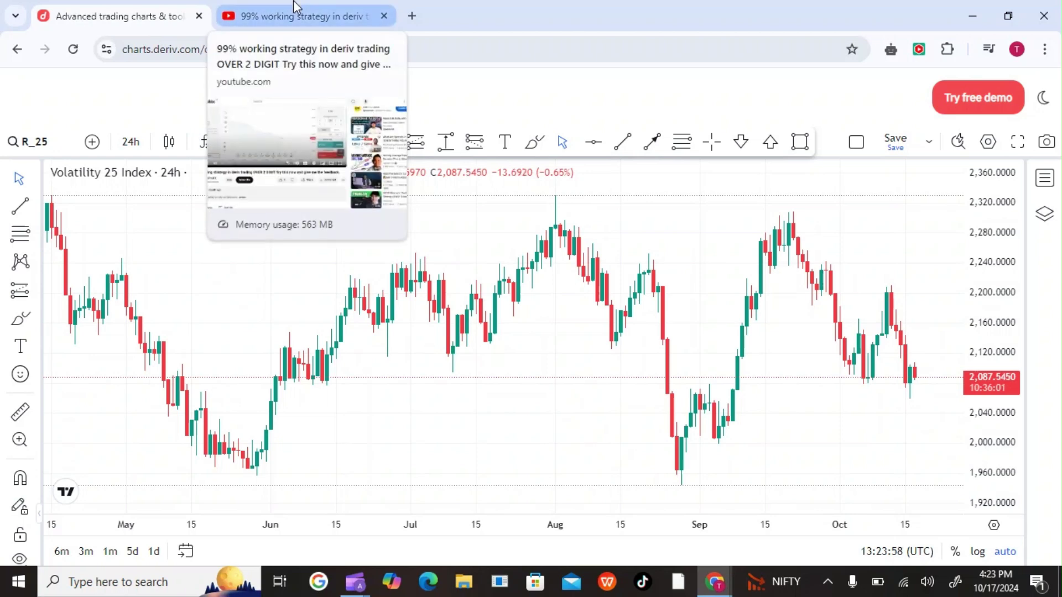
Switch between the strategy video and Deriv Bot, ending with the Volatility 25 Index chart in front
left_click(294, 6)
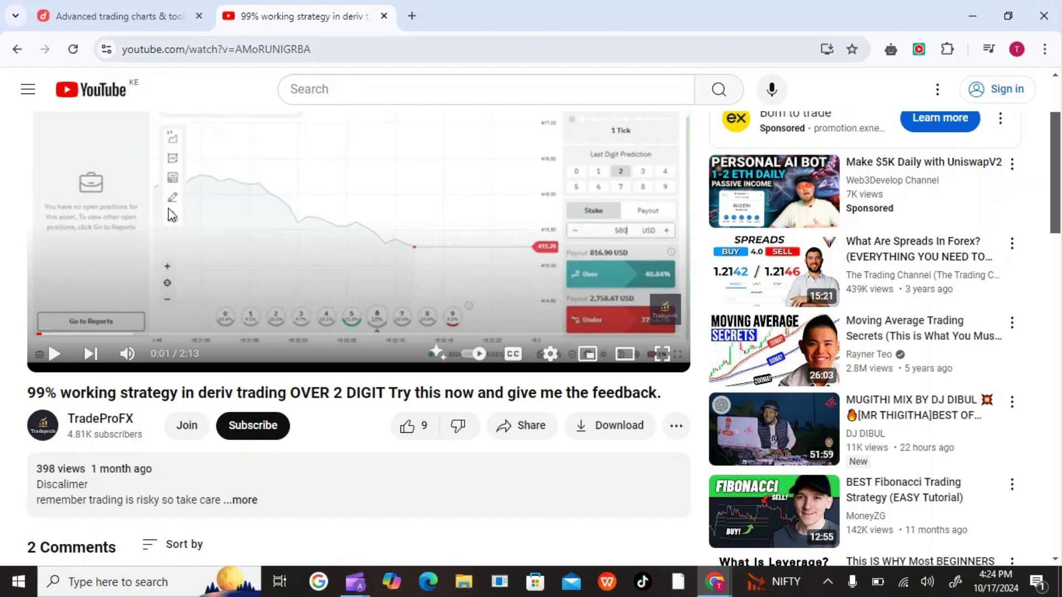
left_click(126, 20)
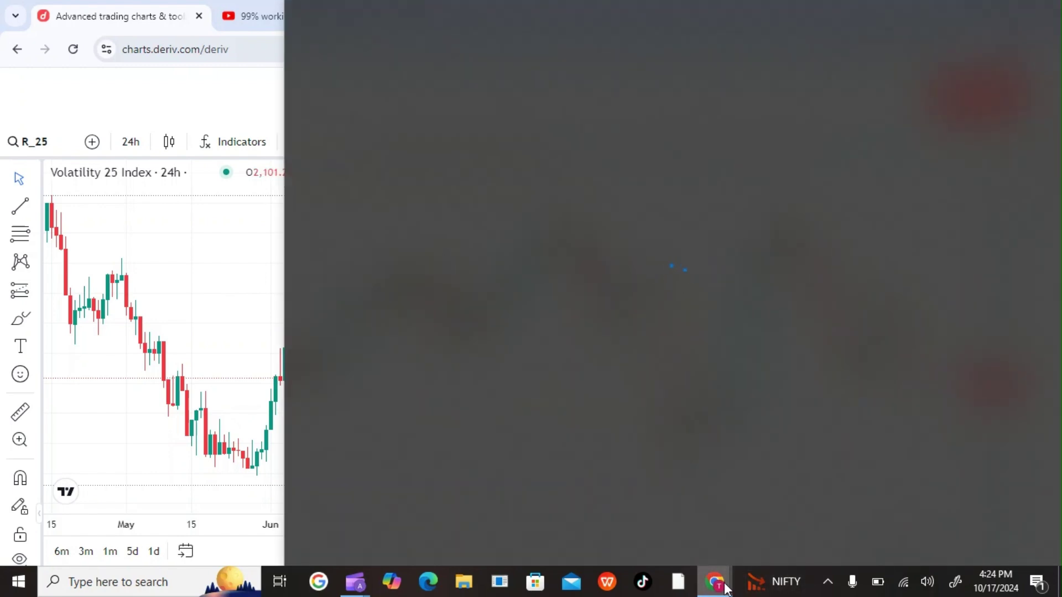
mouse_move(726, 589)
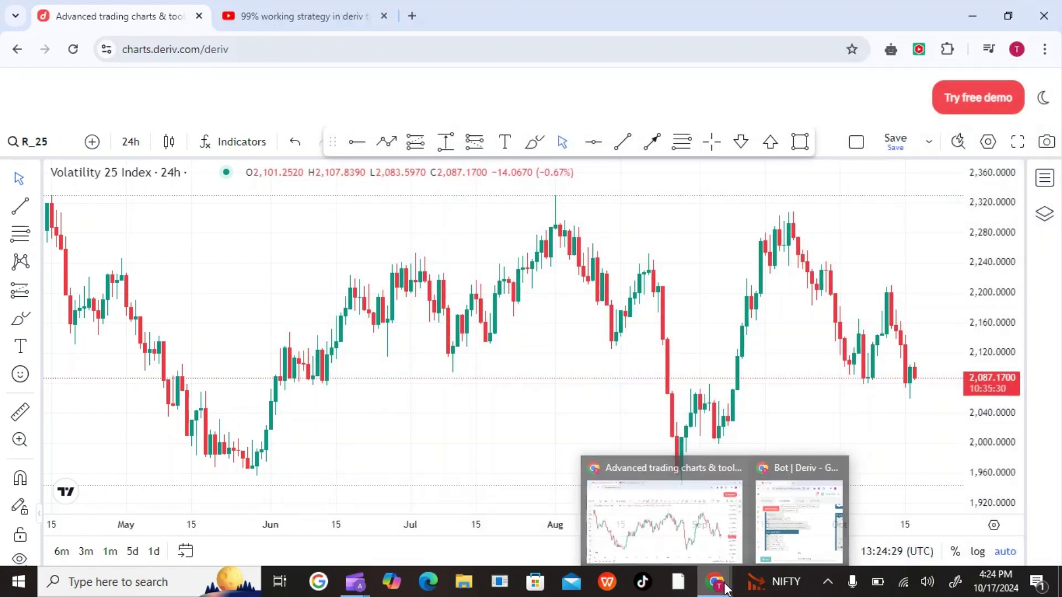
left_click(799, 517)
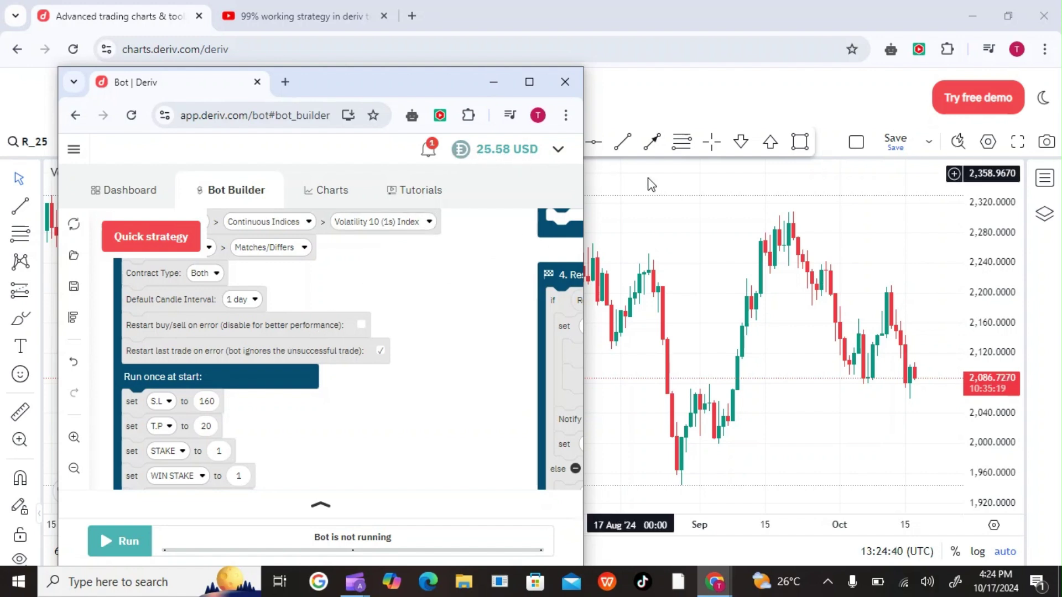
left_click(690, 236)
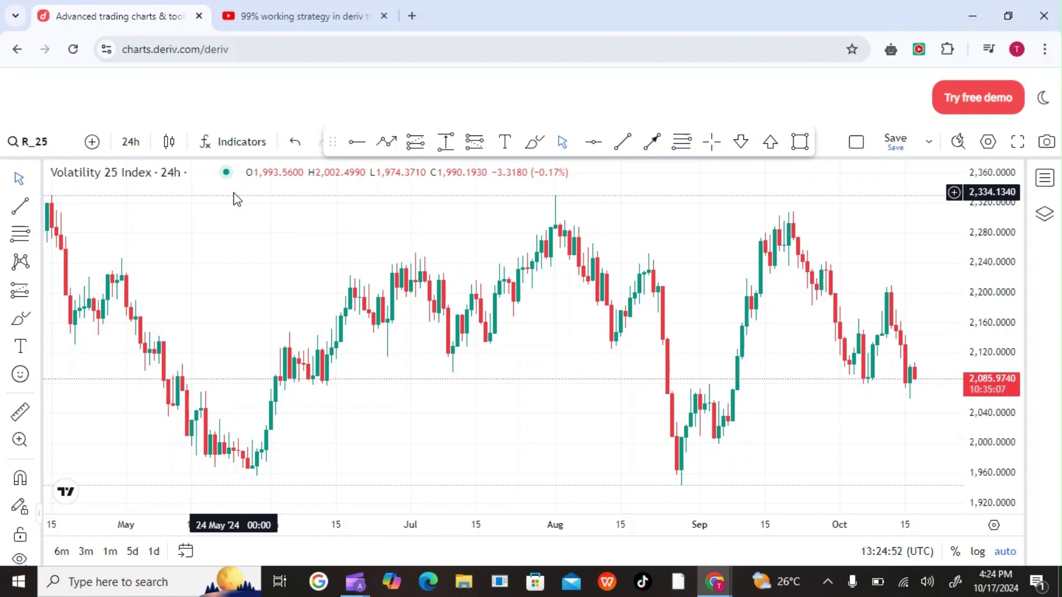
Add the Donchian Channels (DC 20) indicator to the chart by searching 'don'
left_click(231, 139)
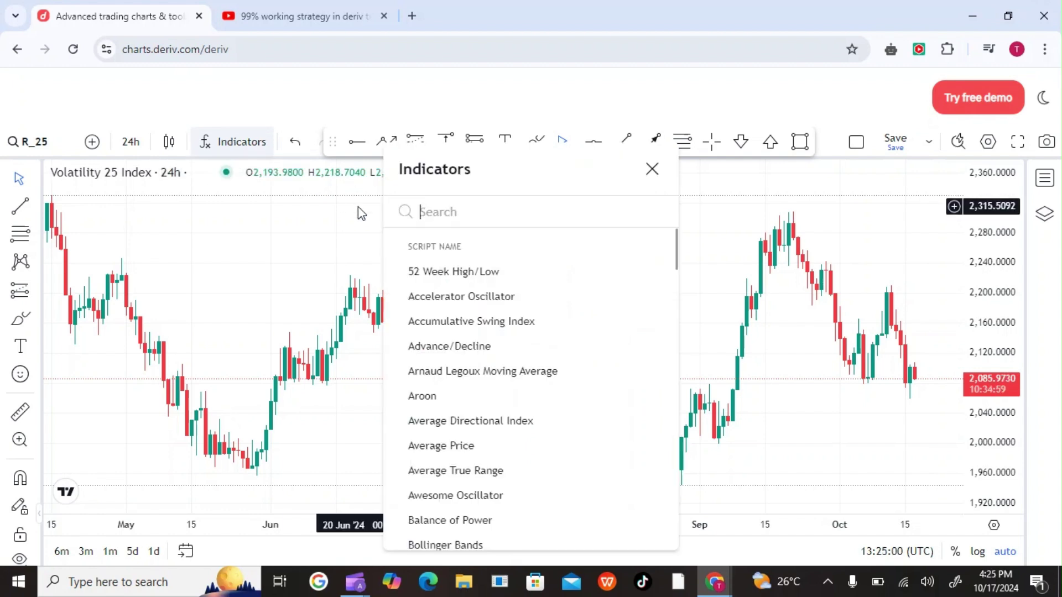
type("don")
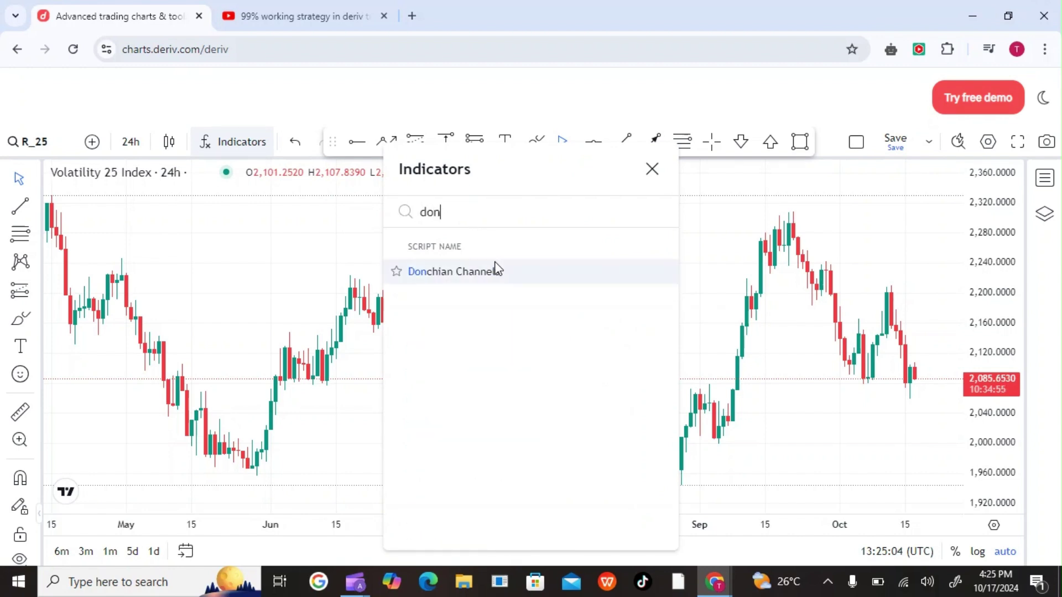
left_click(496, 270)
left_click(651, 169)
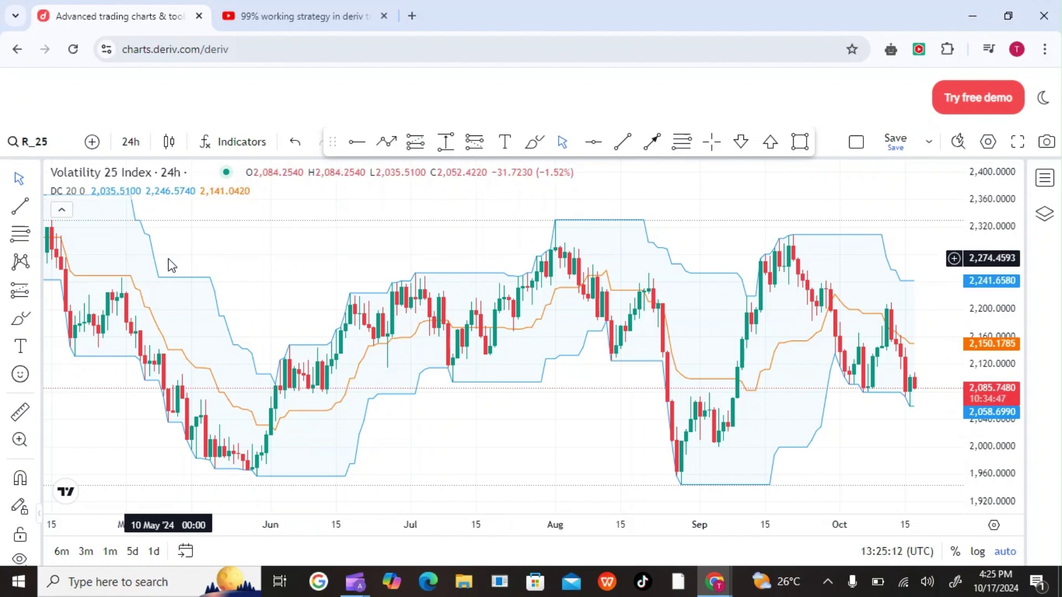
Open the Donchian Channels style settings, untick the lower band, and browse background colours
right_click(435, 281)
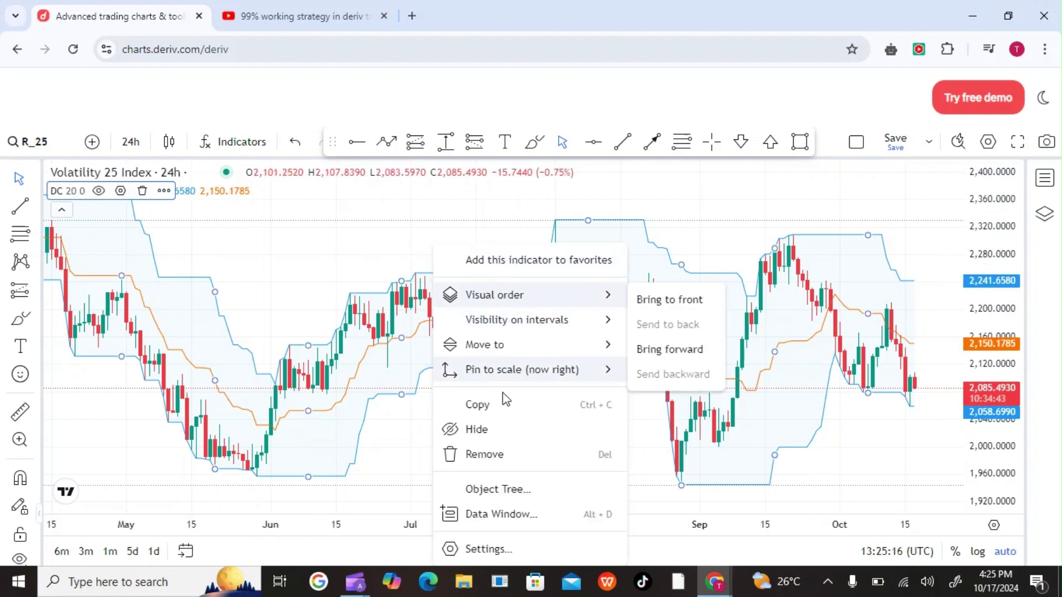
left_click(481, 548)
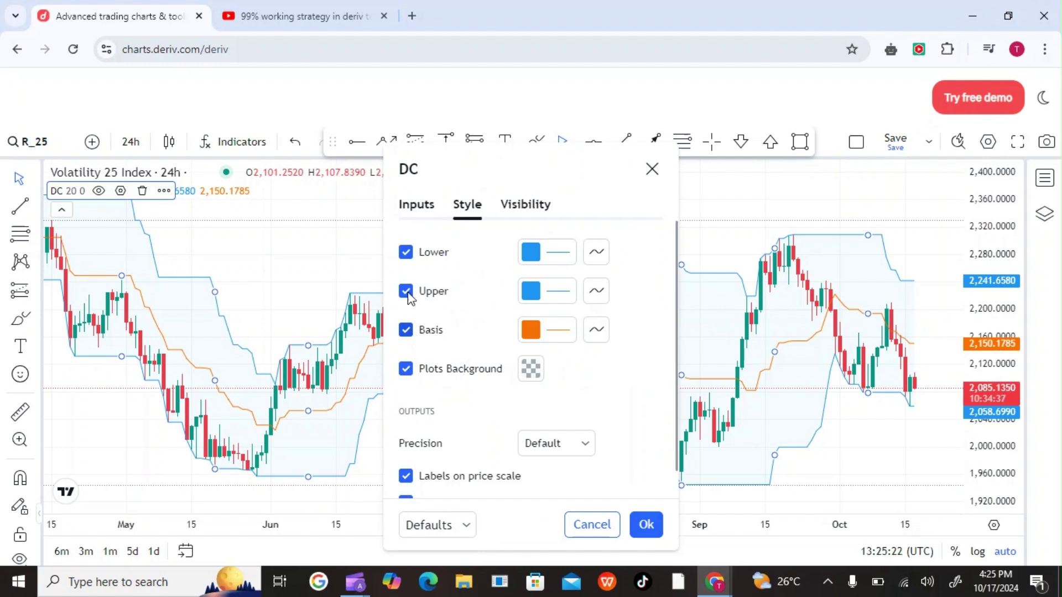
left_click(406, 253)
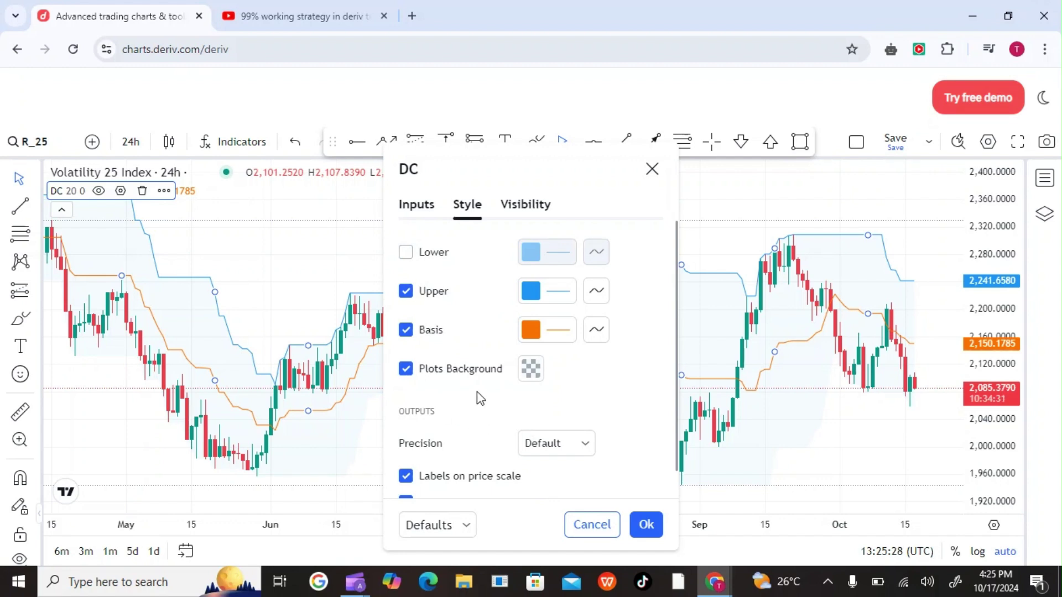
scroll(487, 426, "down", 1)
scroll(487, 426, "up", 1)
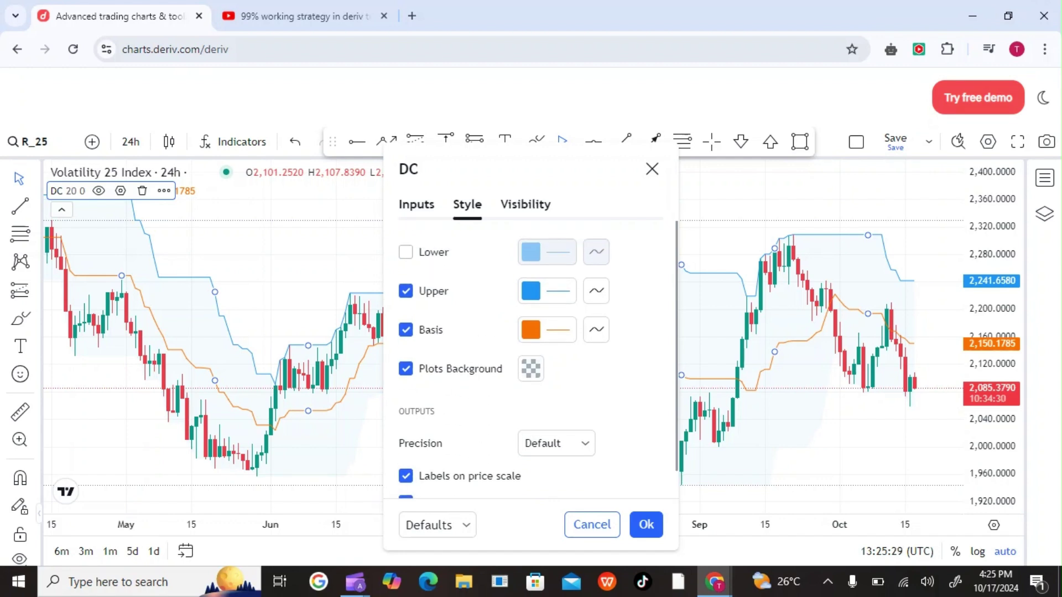
left_click(531, 369)
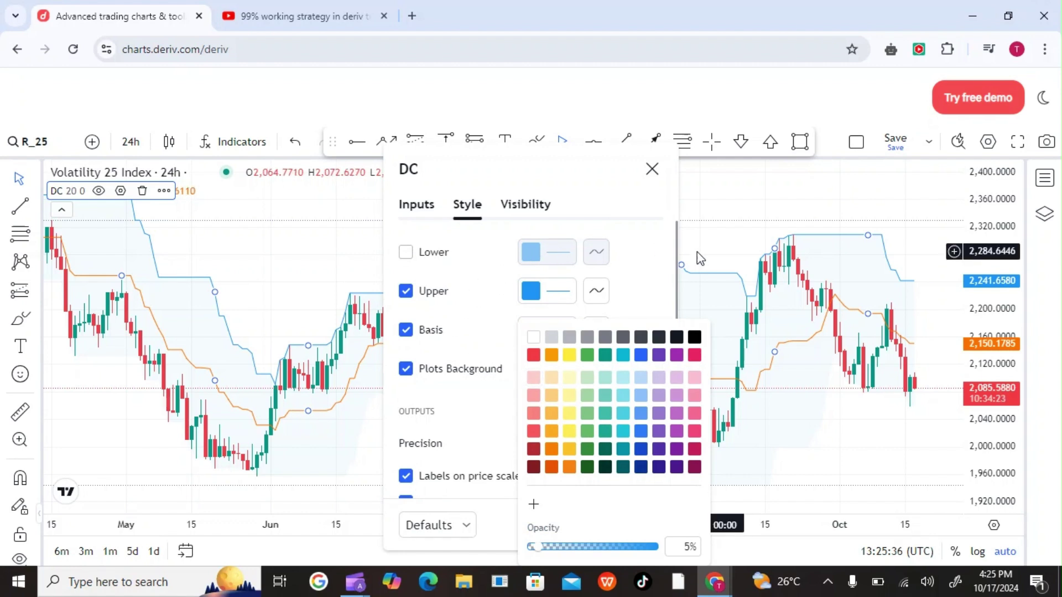
left_click(663, 271)
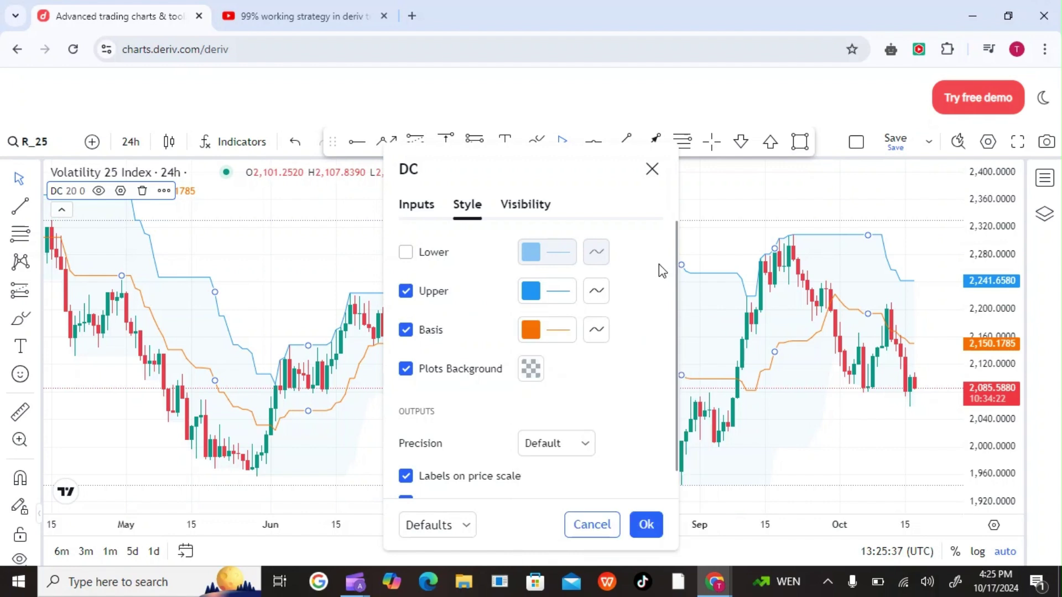
Make the lower band white, hide it again, and apply the style changes
left_click(406, 252)
left_click(546, 252)
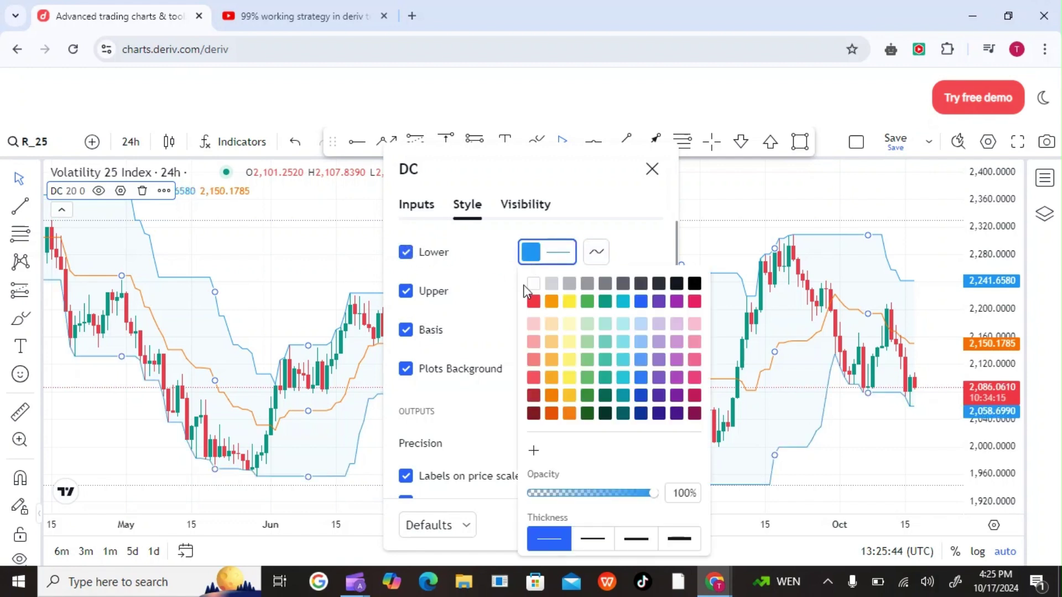
left_click(532, 284)
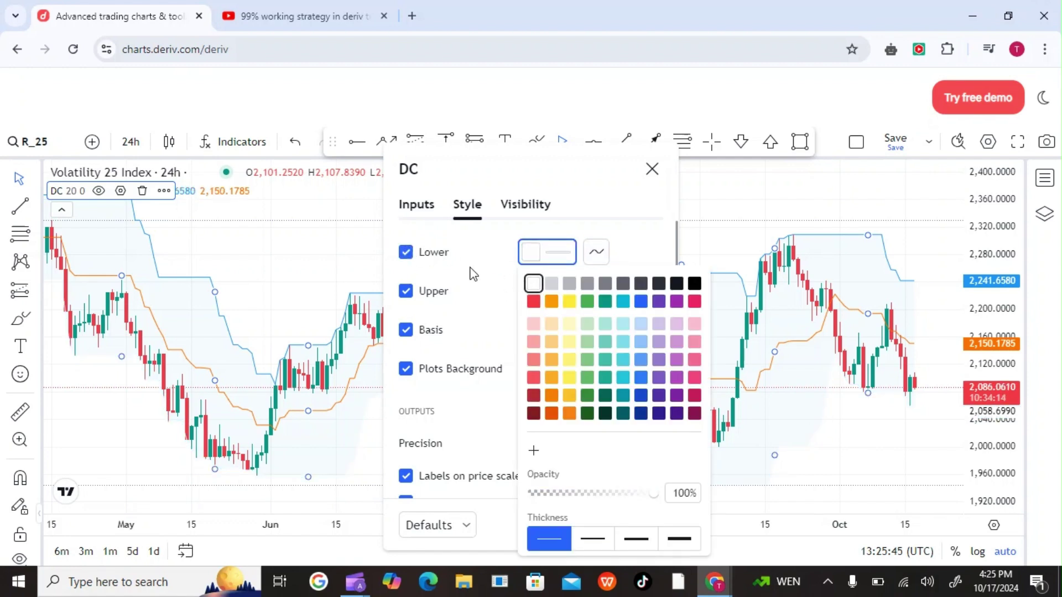
left_click(422, 256)
left_click(422, 254)
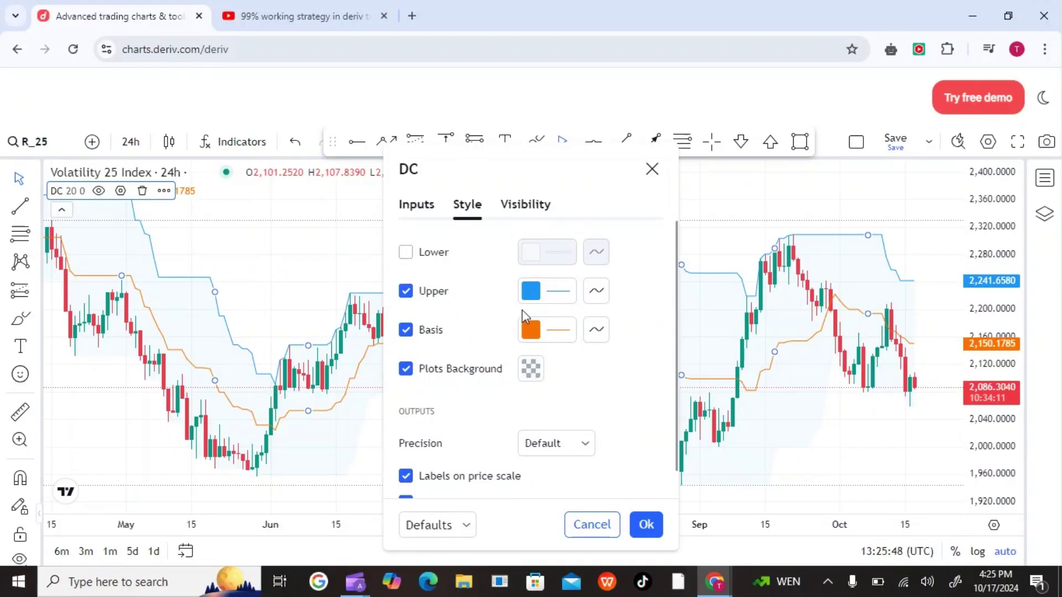
left_click(646, 525)
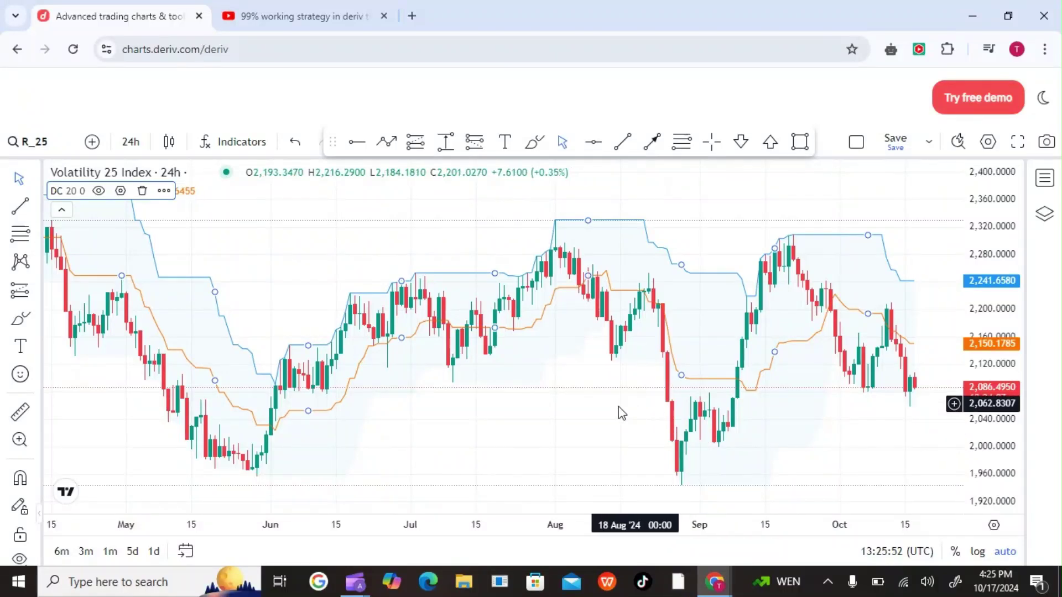
Pan to the recent candles and switch the chart to 1-minute candles
left_click_drag(579, 430, 309, 420)
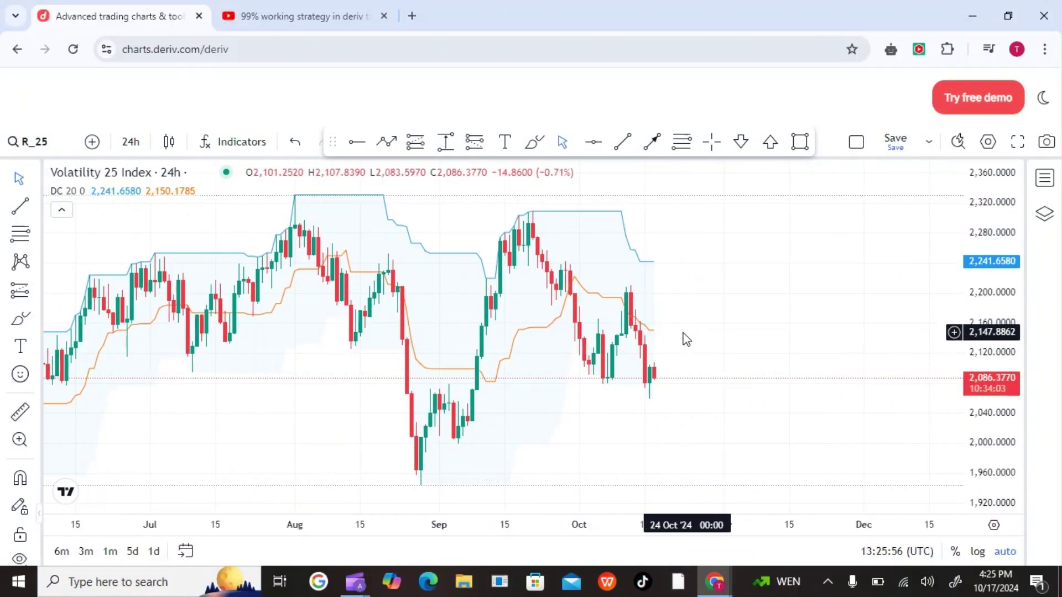
left_click(131, 142)
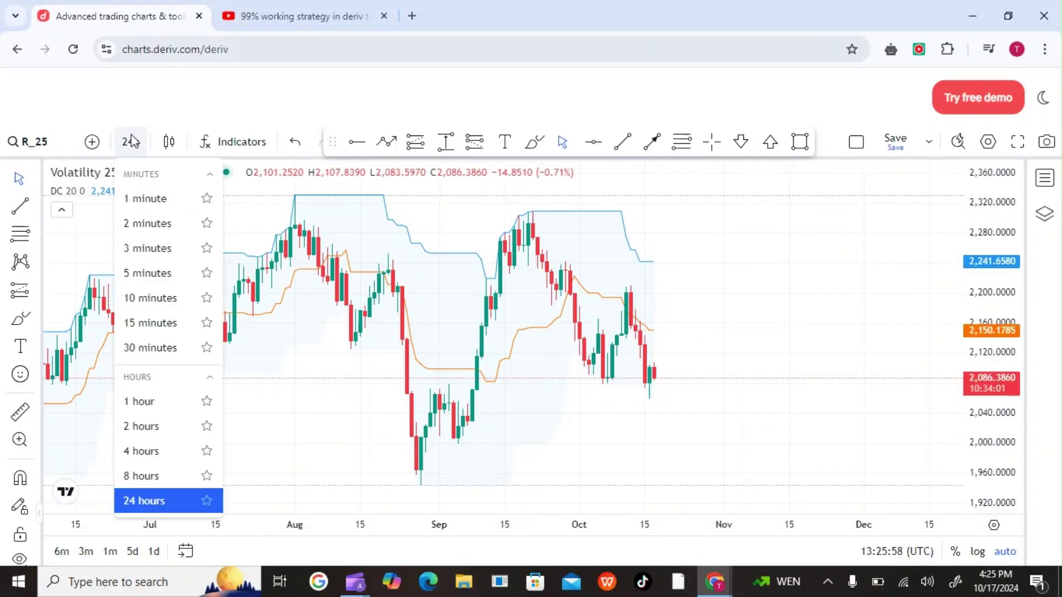
left_click(155, 199)
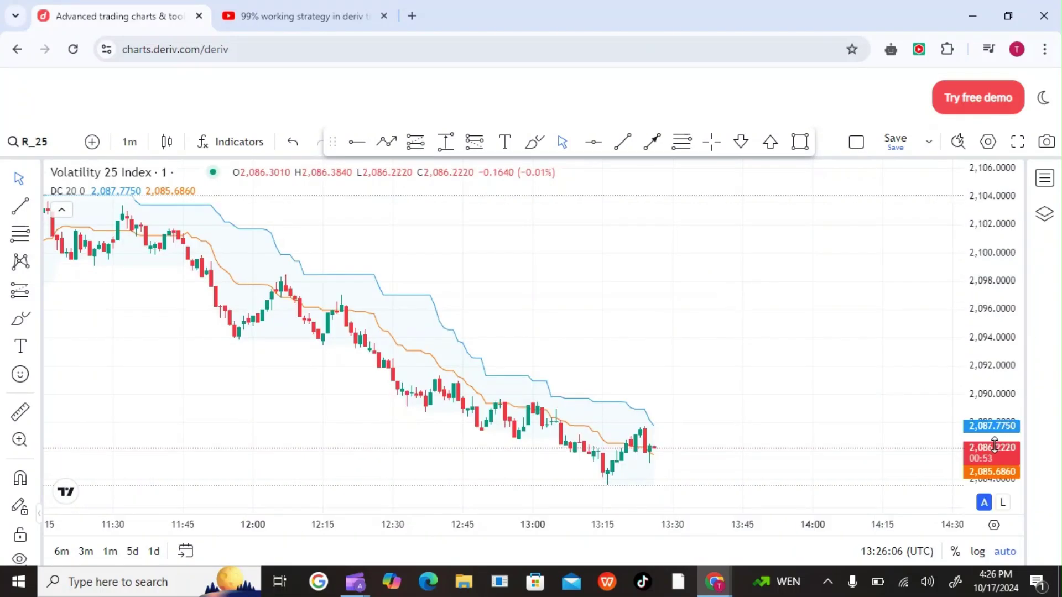
Stretch the price scale vertically and move the latest candles to the chart centre
right_click(997, 313)
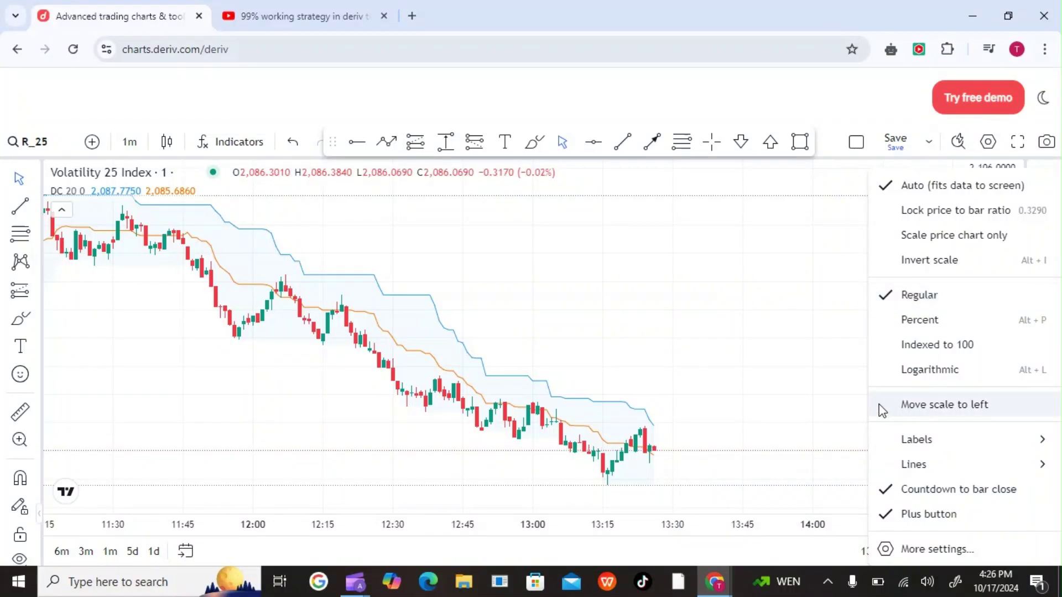
left_click(830, 409)
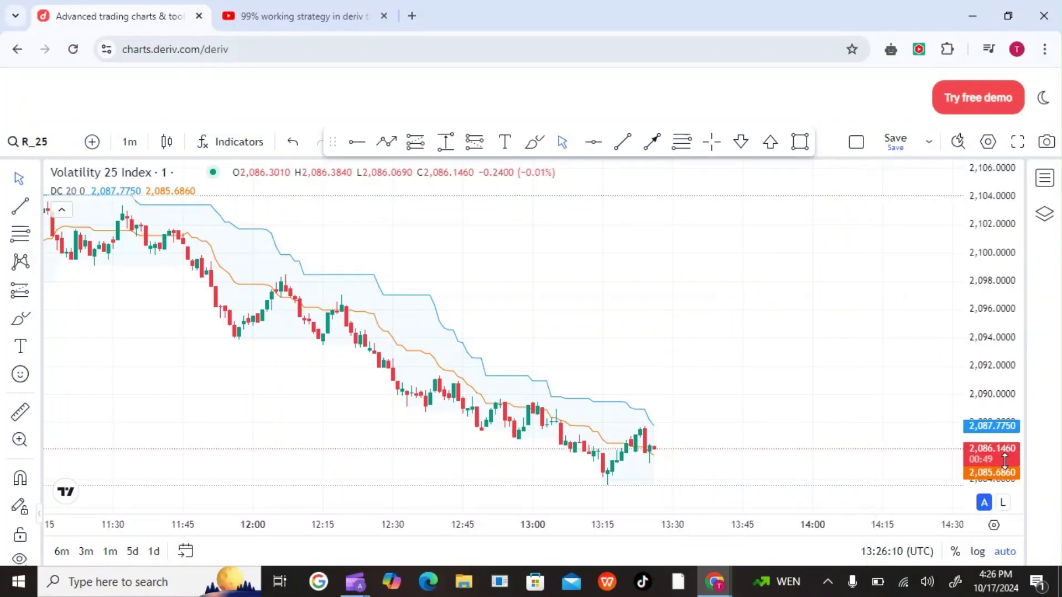
left_click_drag(1001, 426, 994, 375)
left_click_drag(839, 450, 658, 245)
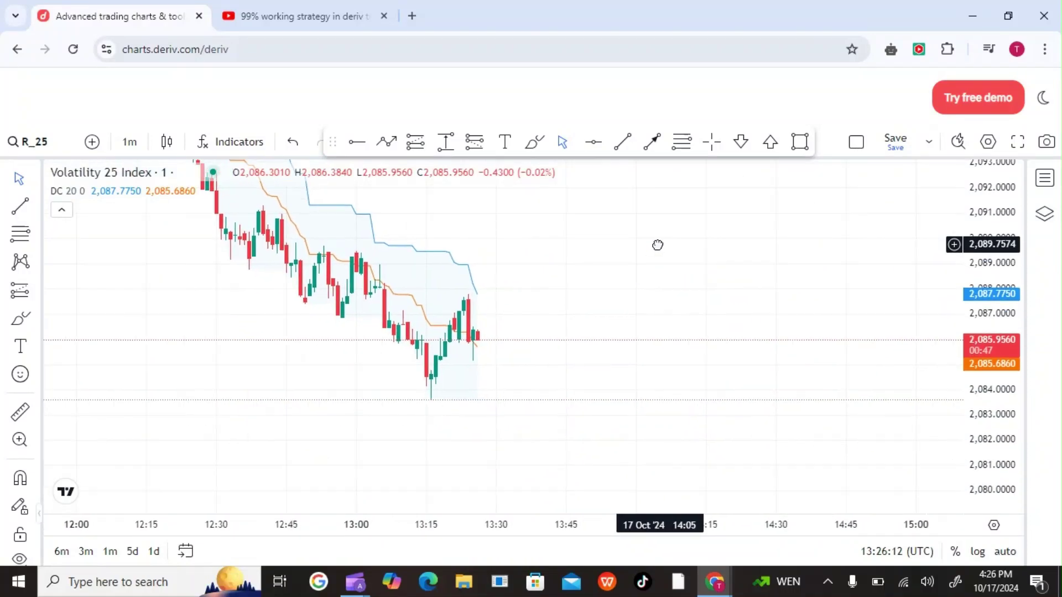
Add the MACD (12, 26, close 9) indicator by searching 'macd'
left_click(233, 143)
type("macd")
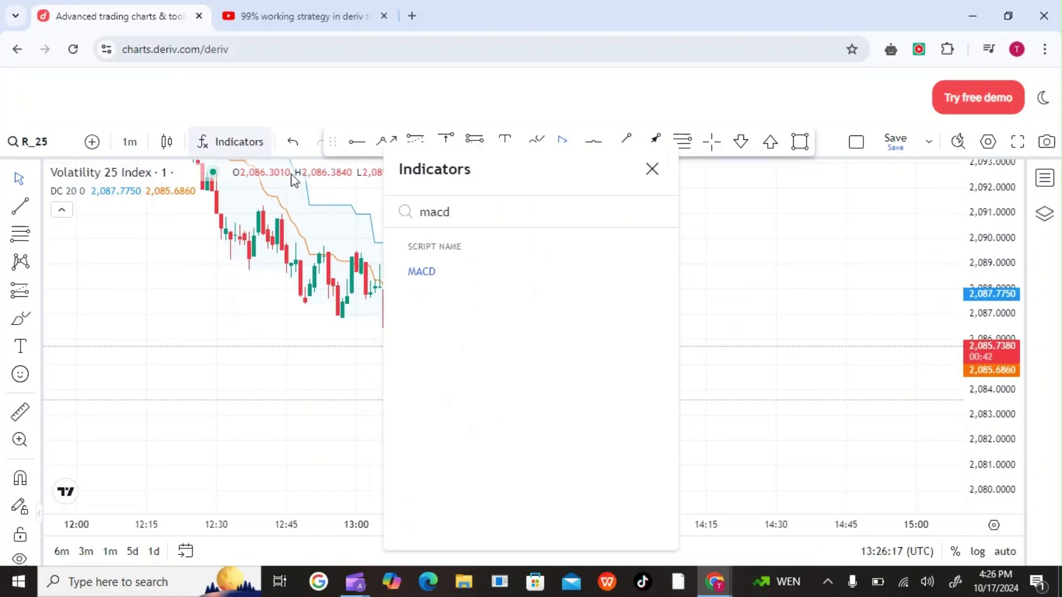
left_click(464, 277)
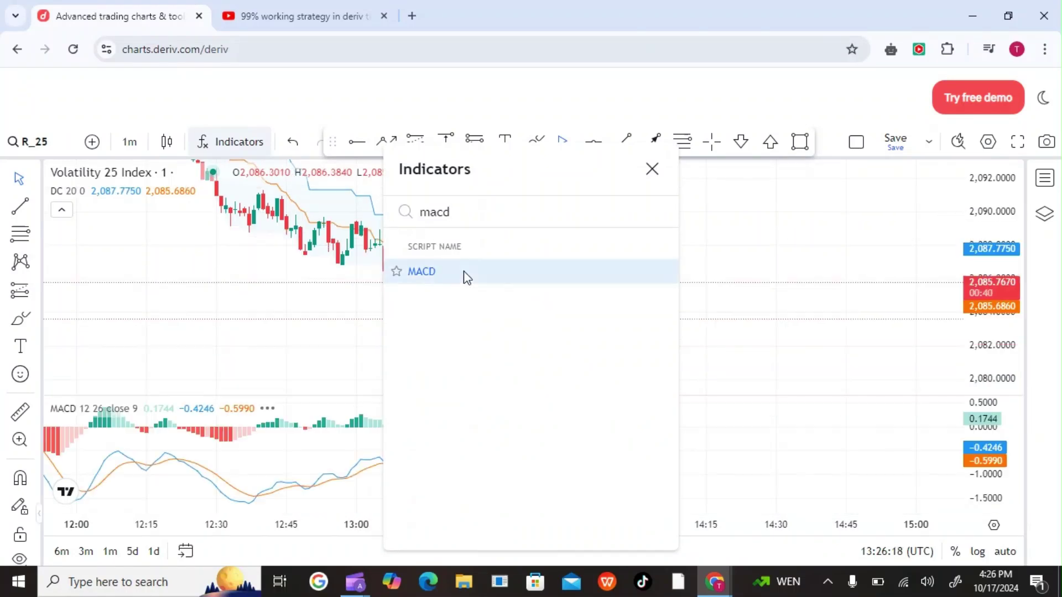
left_click(653, 168)
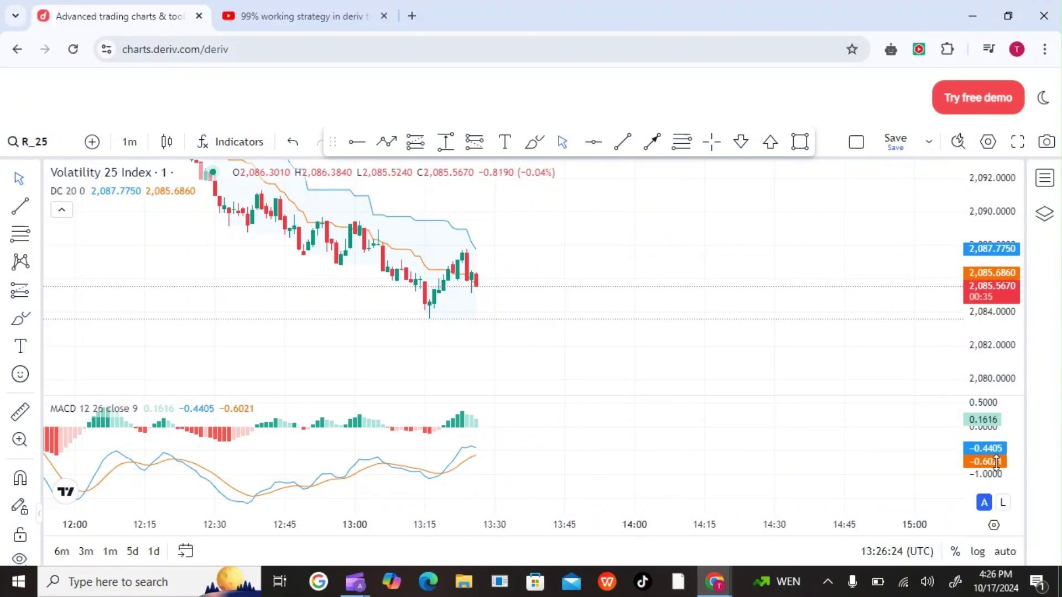
Stretch the MACD pane vertically and pan the chart back and forth
left_click_drag(996, 462, 991, 387)
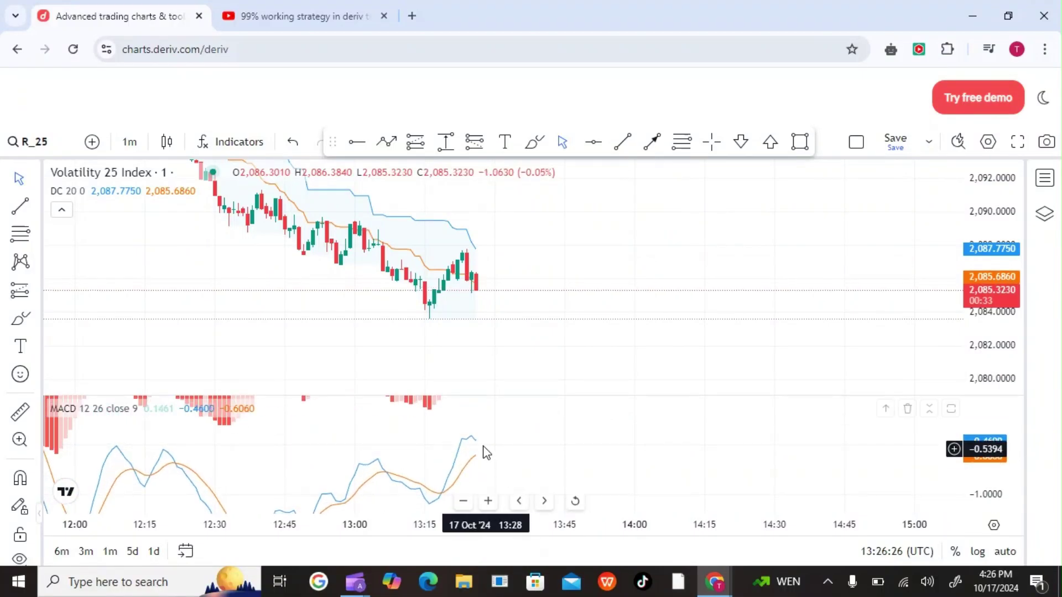
left_click_drag(482, 453, 405, 493)
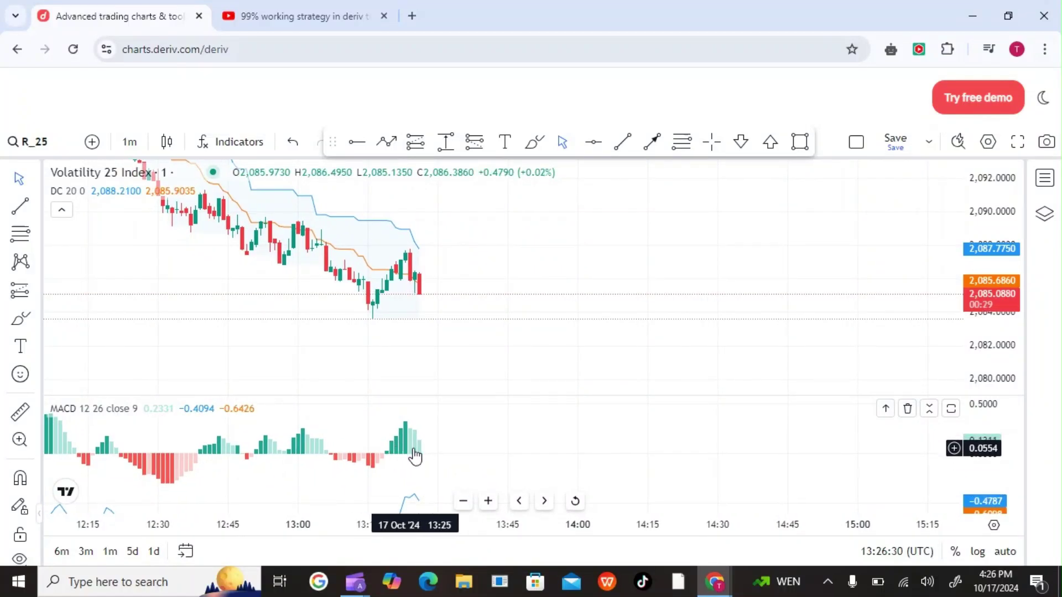
left_click_drag(441, 453, 591, 488)
Zoom in so wider candles span roughly 12:40 to 14:00
scroll(591, 490, "up", 2)
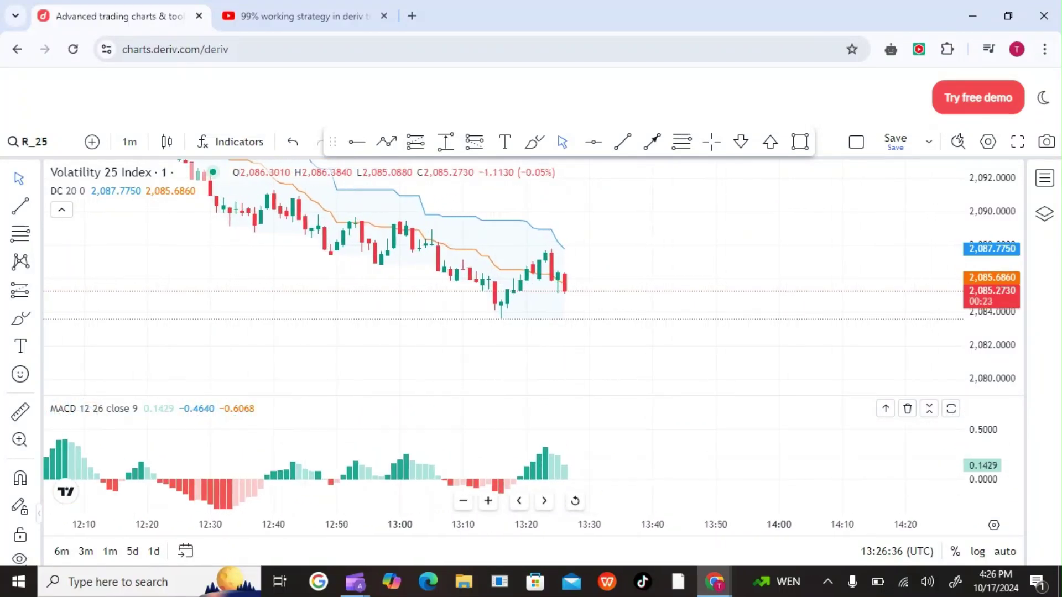
scroll(591, 490, "up", 3)
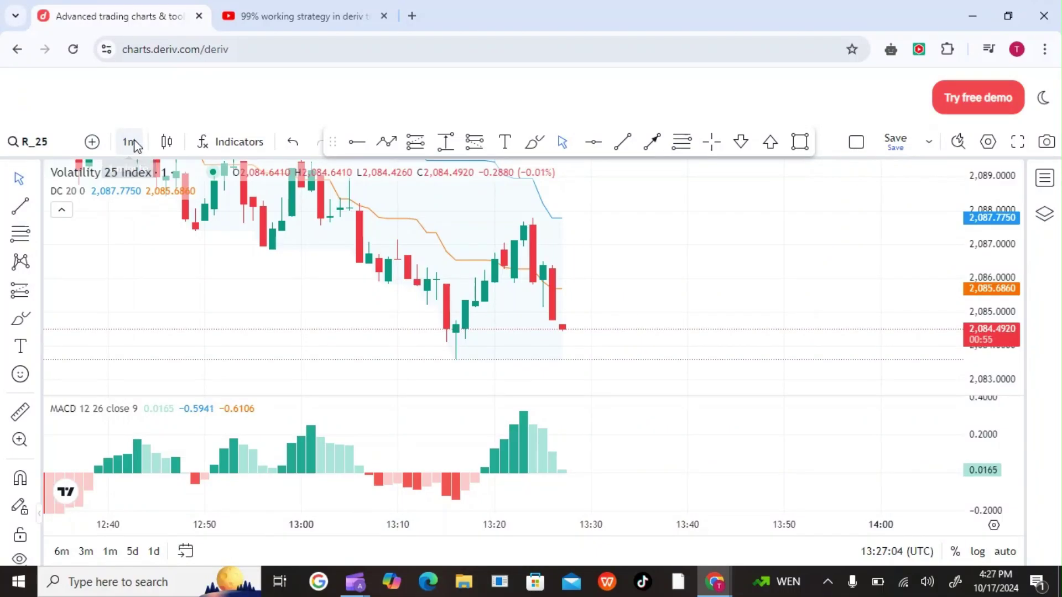
Set 15-minute candles and switch the chart to Volatility 10 (1s) Index
left_click(135, 145)
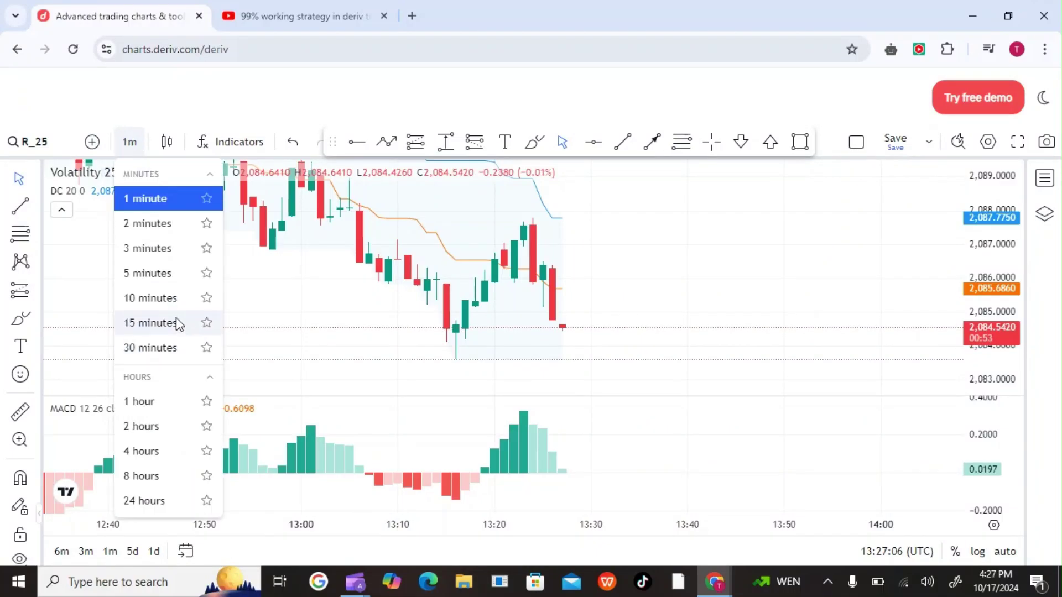
left_click(150, 323)
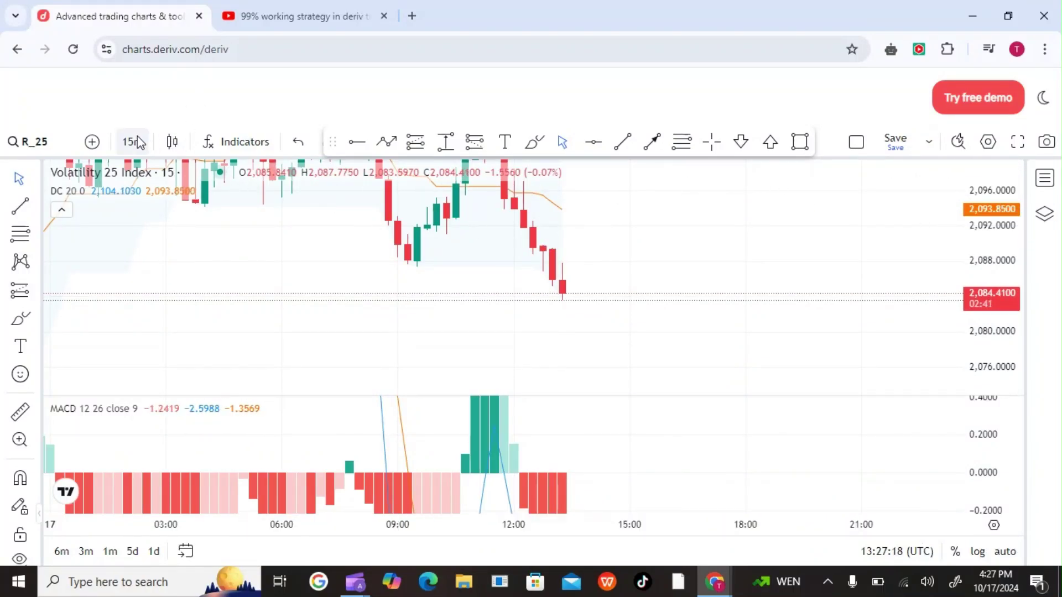
left_click(59, 137)
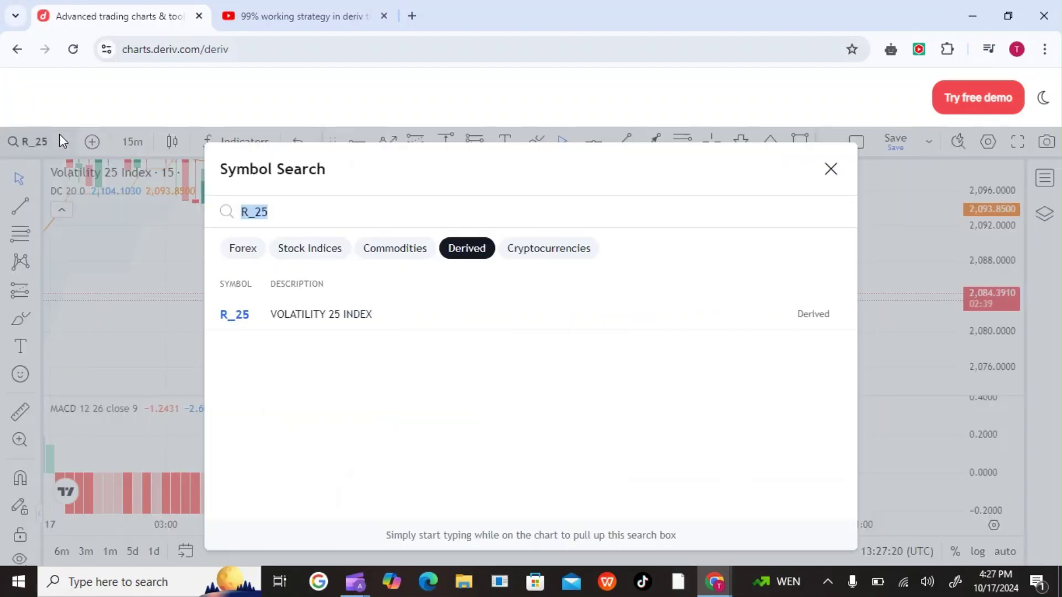
key("BackSpace")
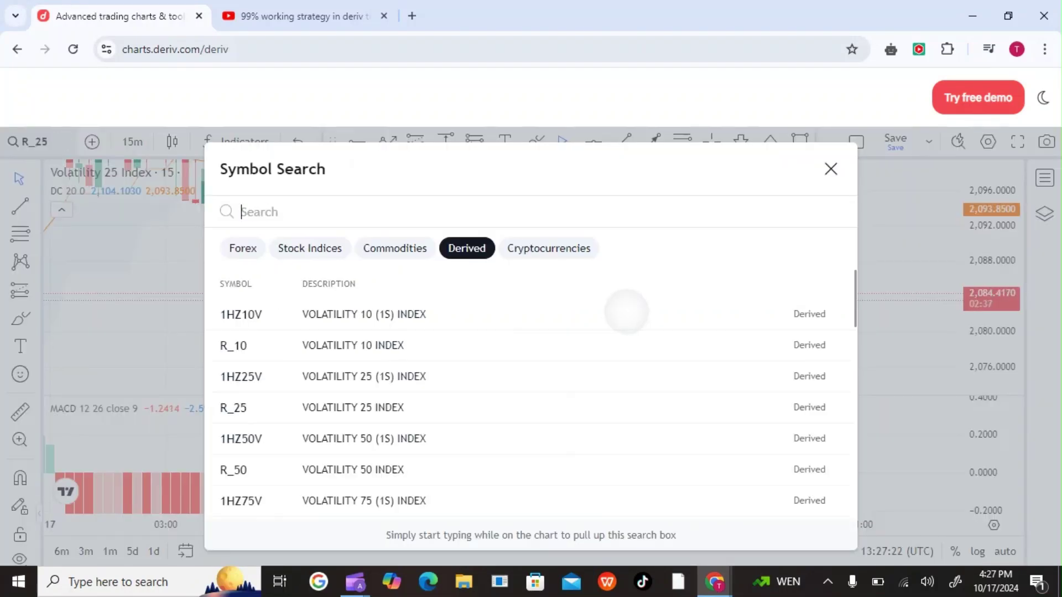
left_click(624, 312)
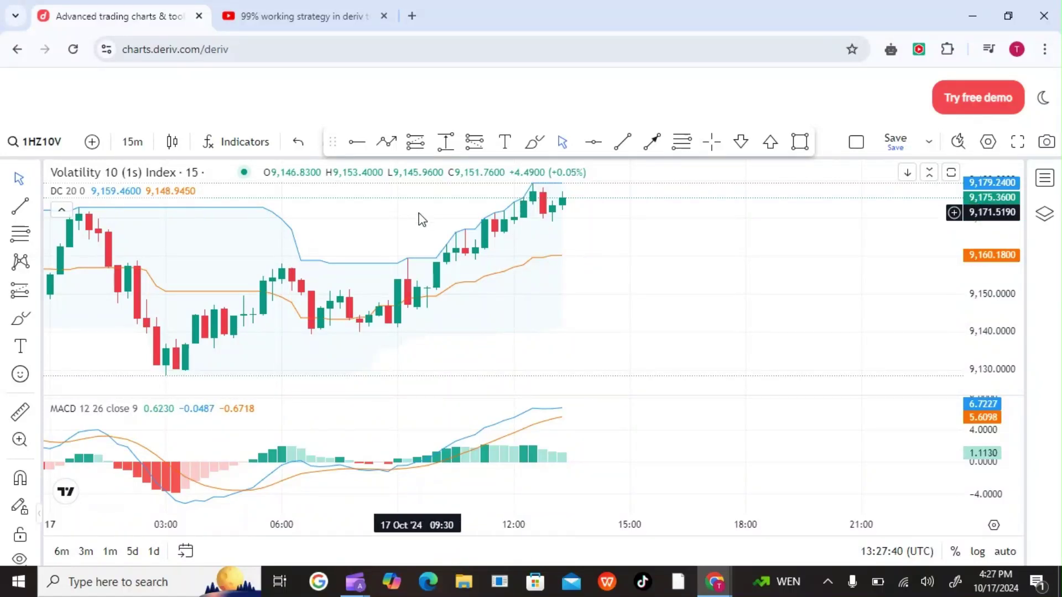
Try Volatility 25 (1s) and Volatility 25, then settle on Volatility 50 (1s) Index
key("1")
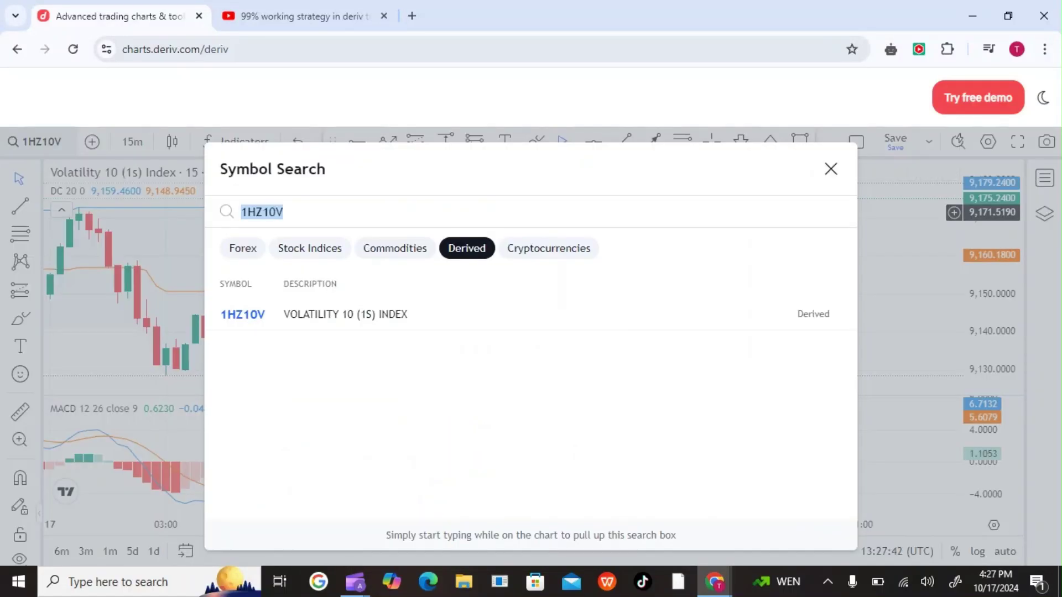
key("BackSpace")
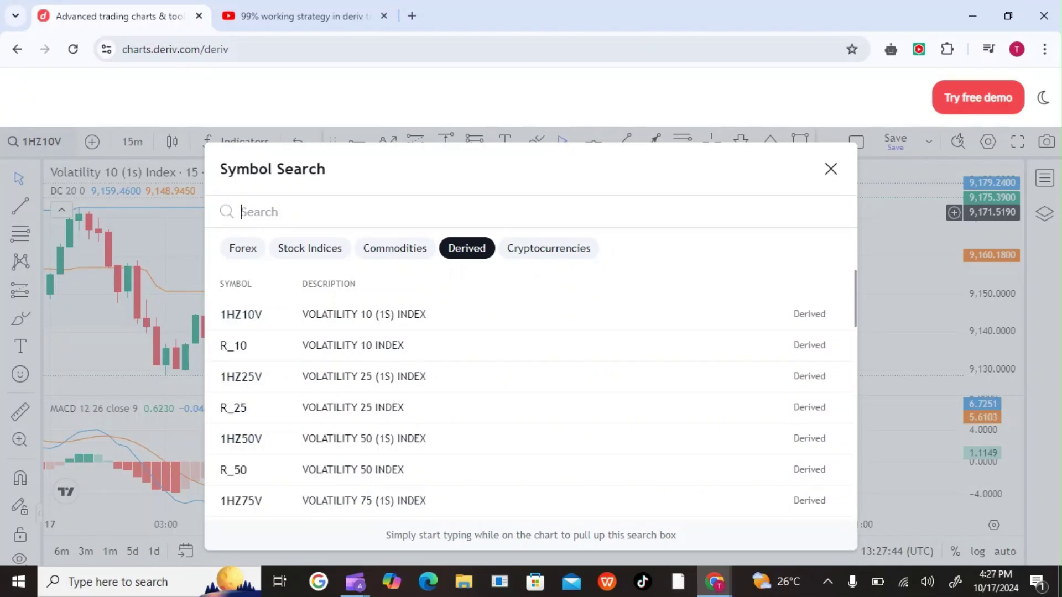
key("Down")
key("Down")
key("Return")
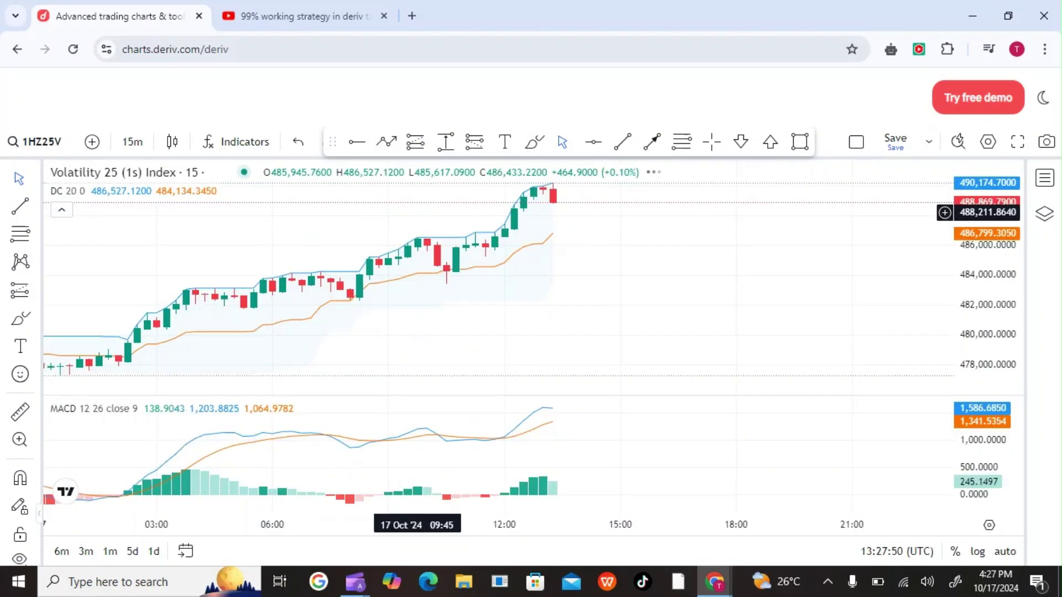
left_click(35, 141)
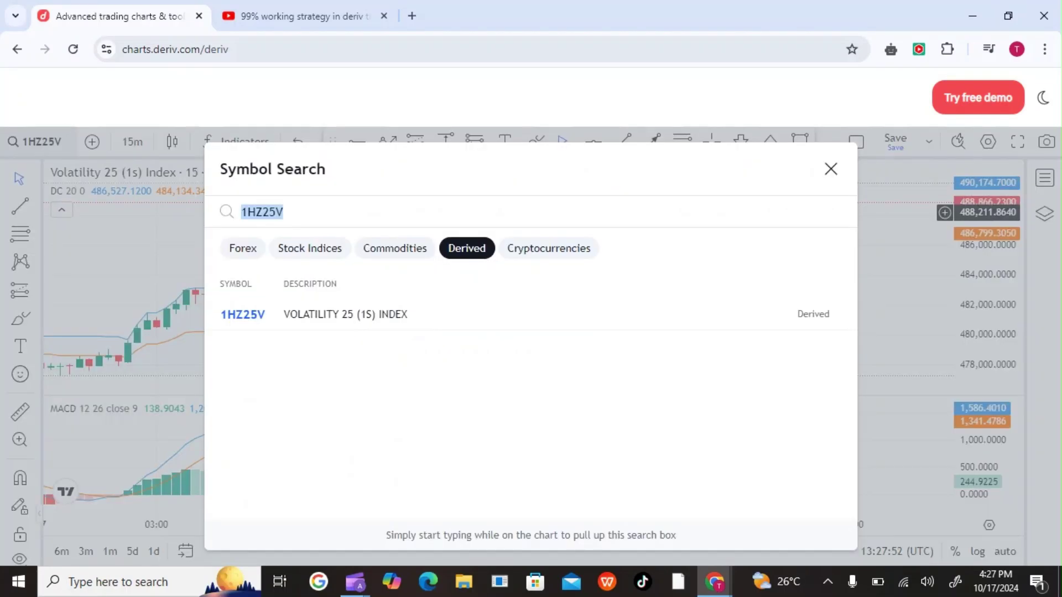
key("BackSpace")
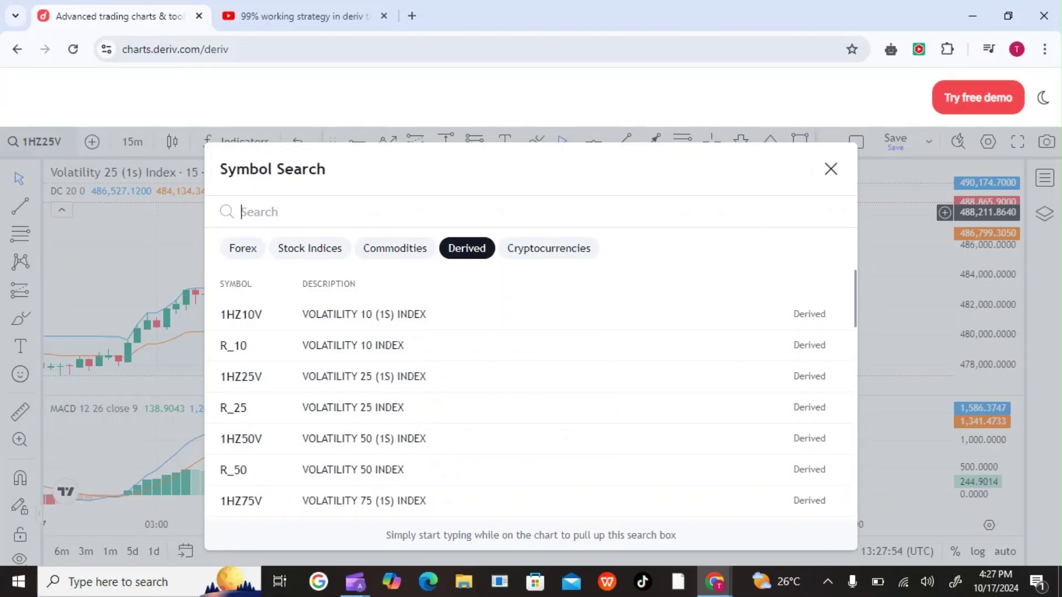
left_click(417, 407)
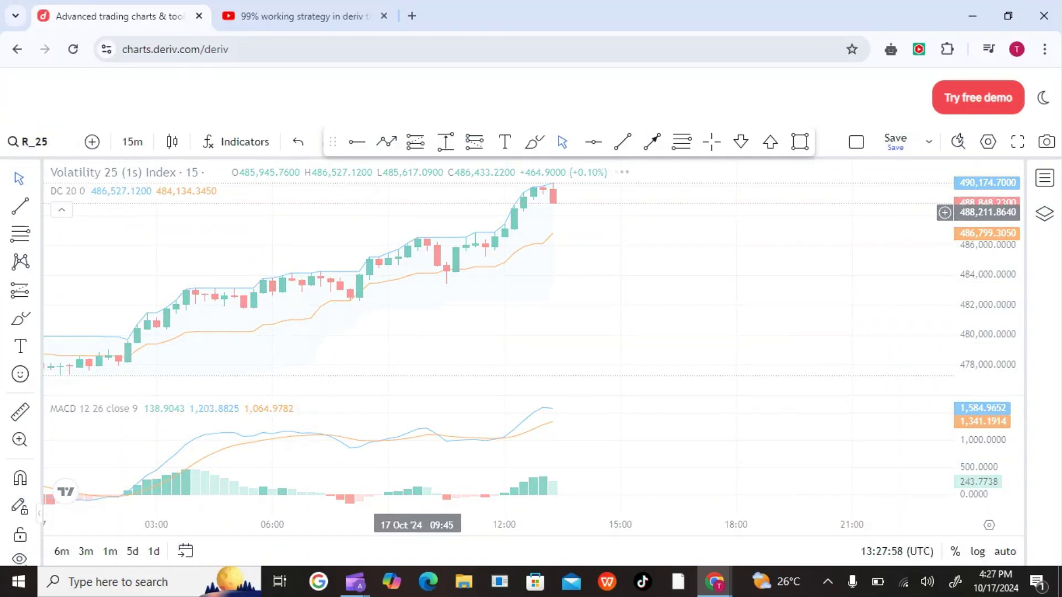
left_click(35, 141)
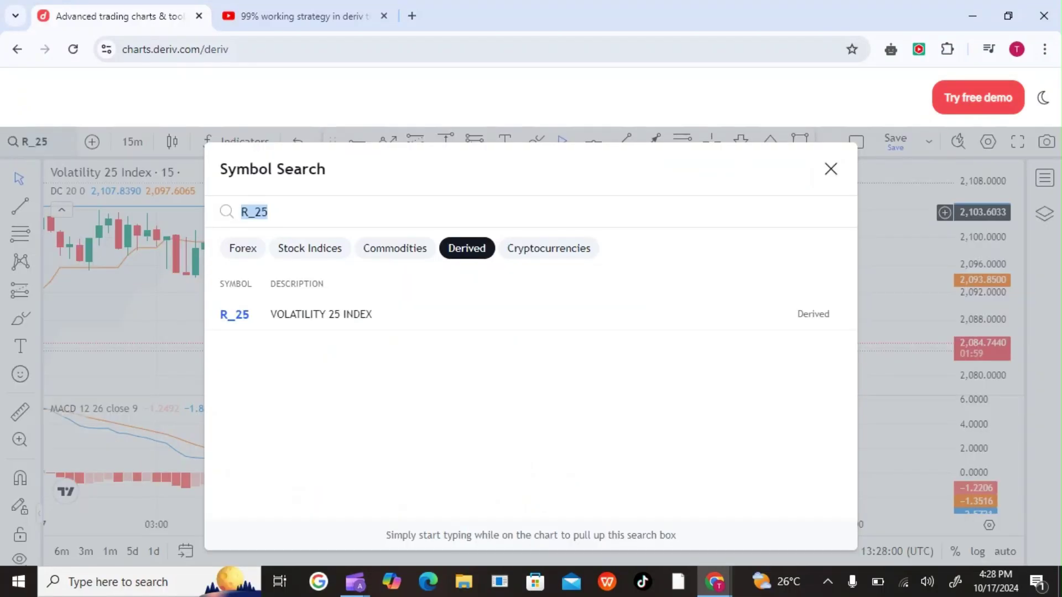
key("BackSpace")
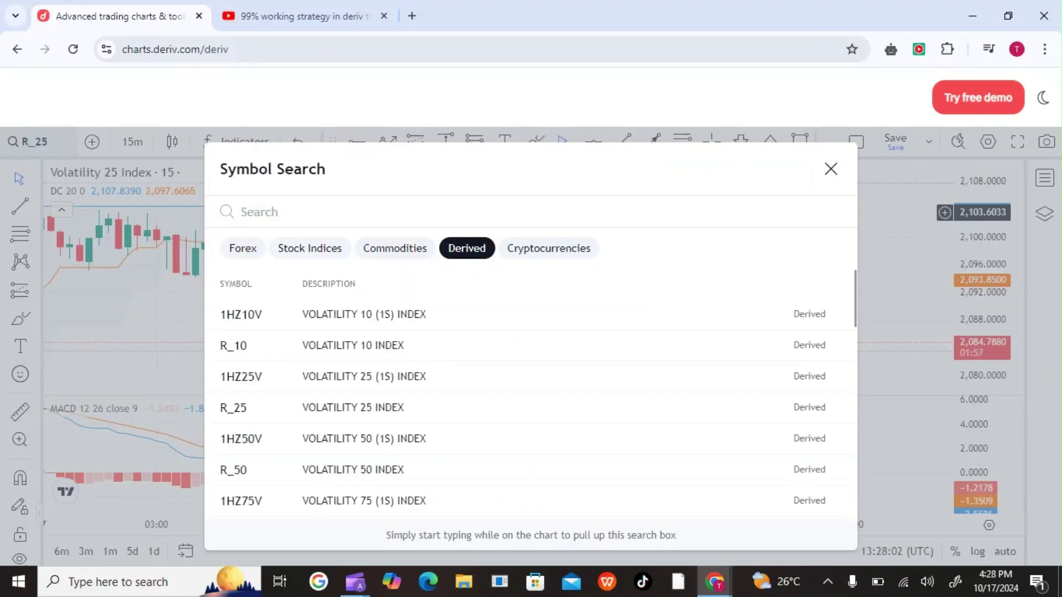
left_click(417, 439)
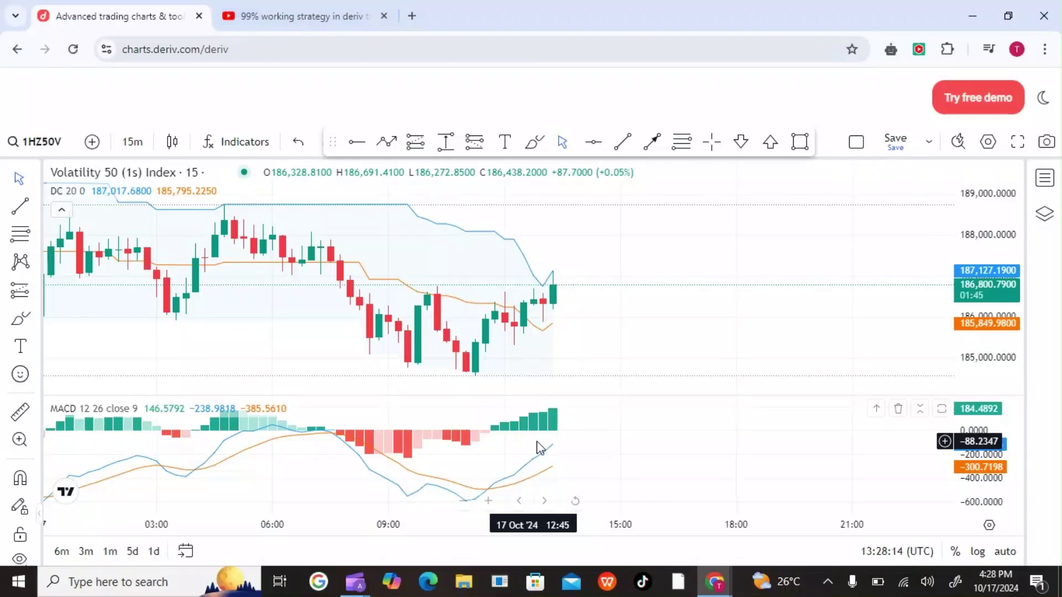
Bring the bot builder forward, move it aside, and set the market to Volatility 50 (1s)
mouse_move(717, 582)
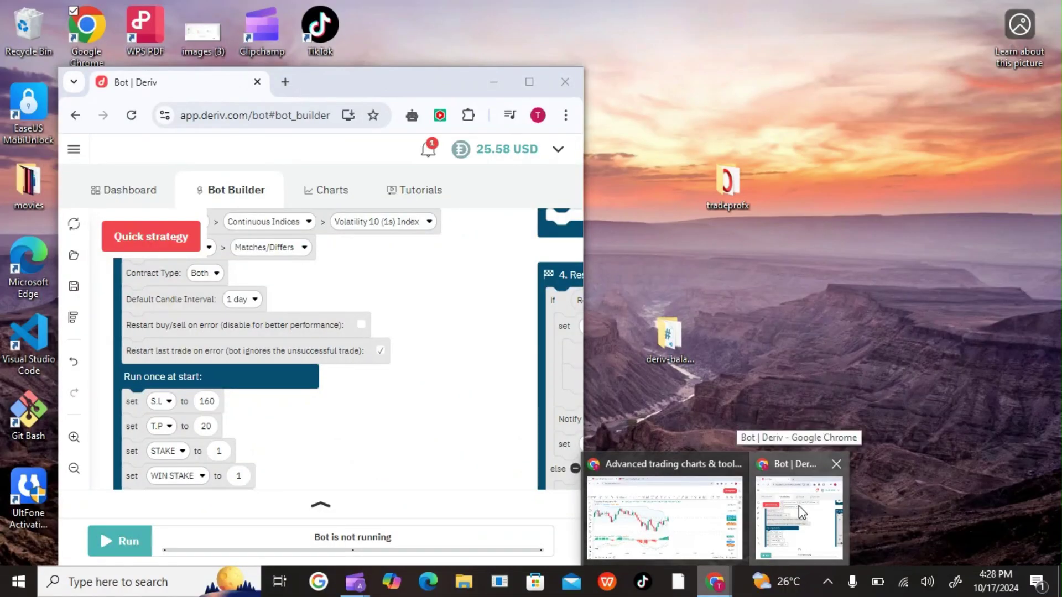
left_click(799, 505)
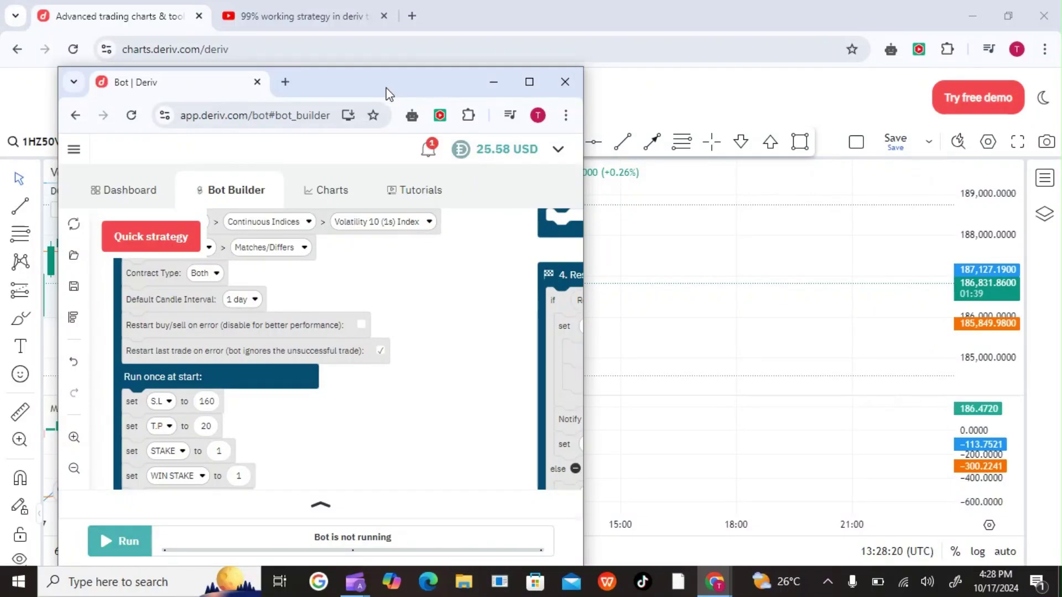
left_click_drag(387, 94, 740, 91)
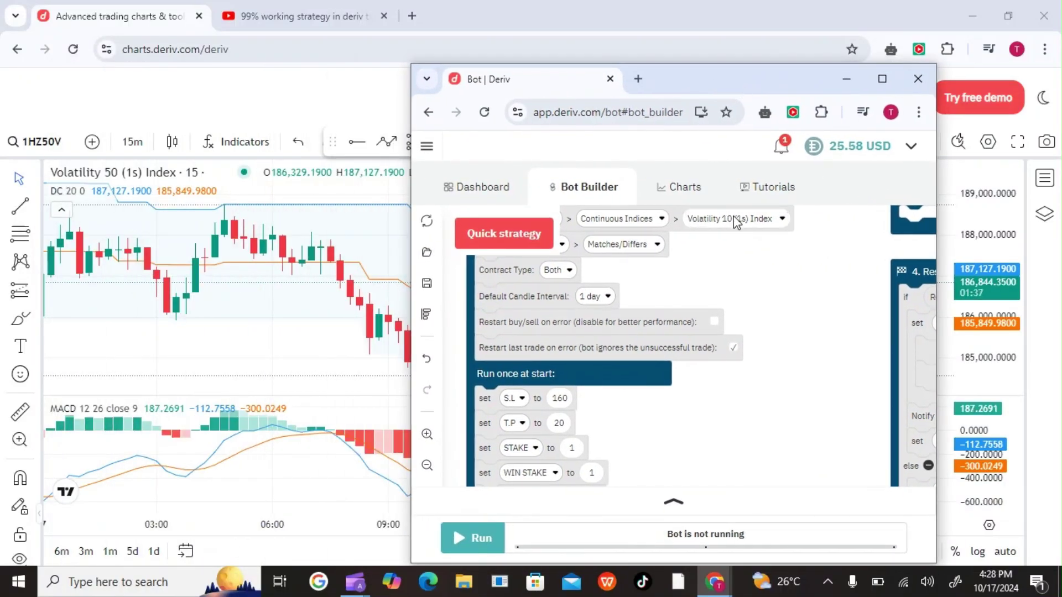
left_click(736, 219)
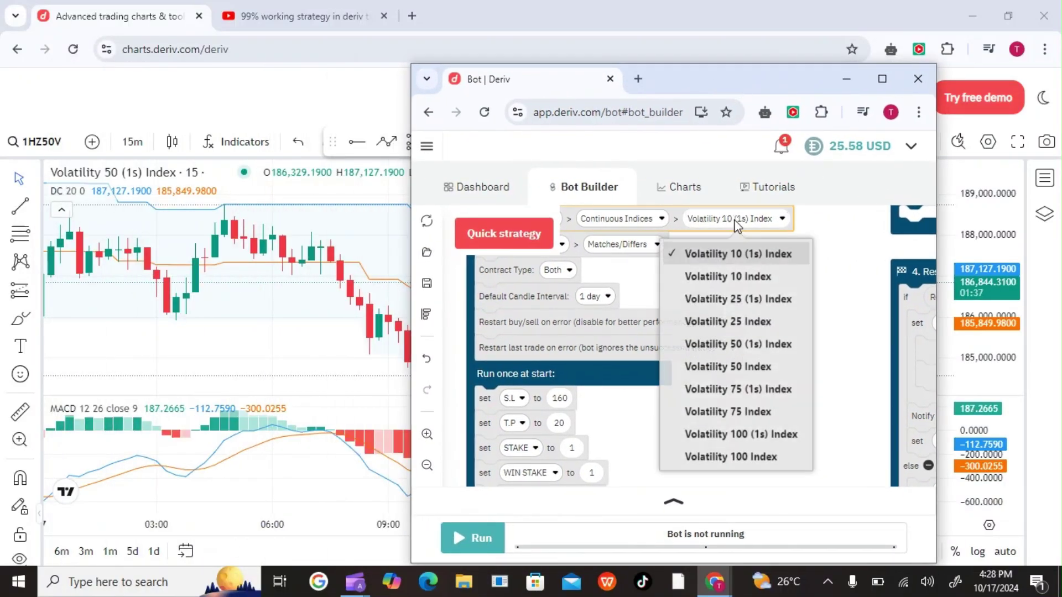
left_click(754, 348)
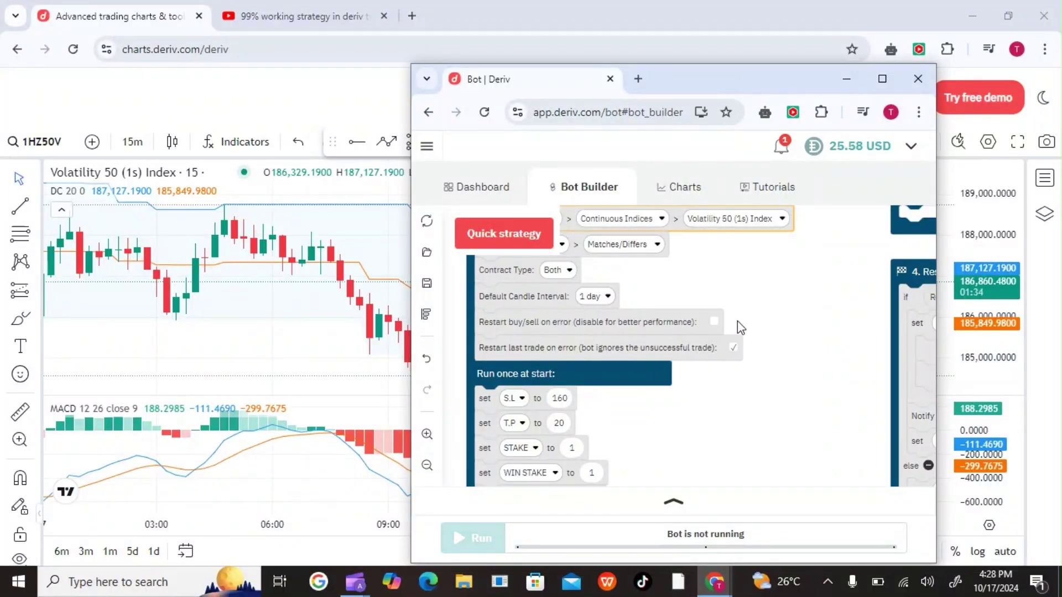
Set trade type Over/Under, contract Over, and a 15-minute candle interval
left_click(602, 250)
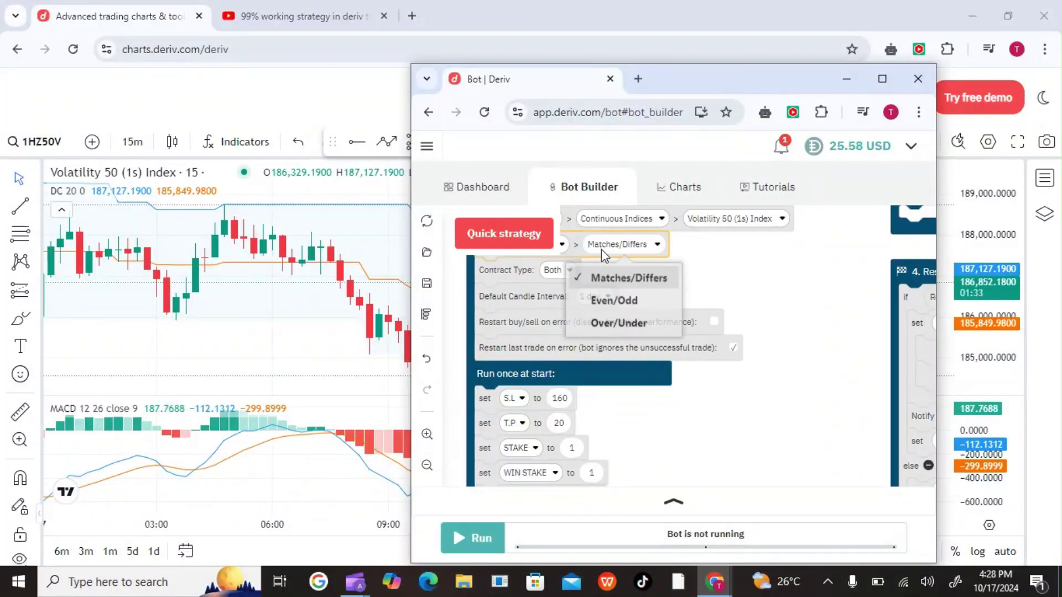
left_click(627, 306)
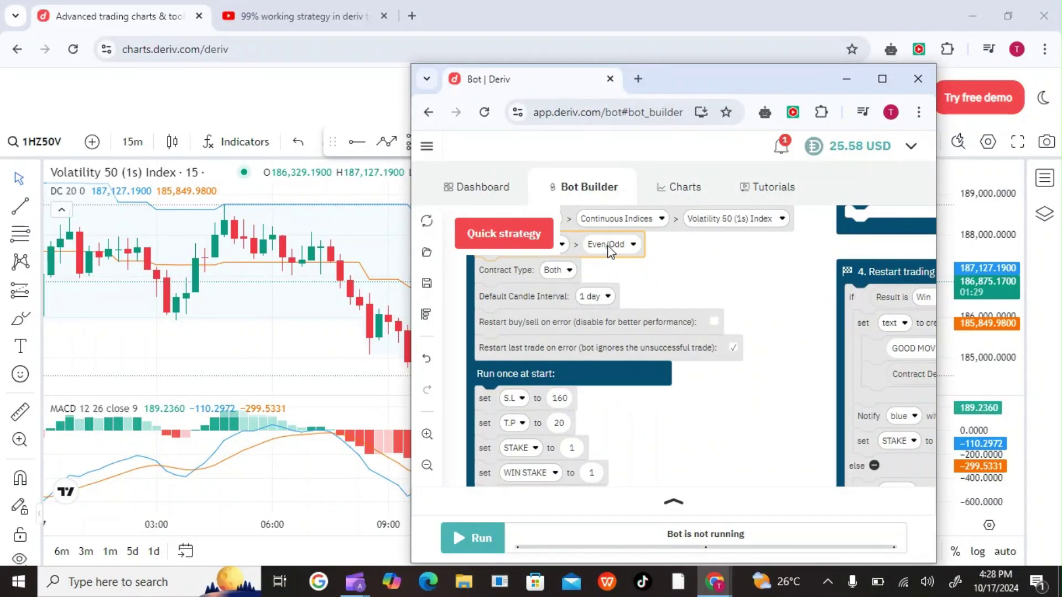
left_click(610, 248)
left_click(622, 324)
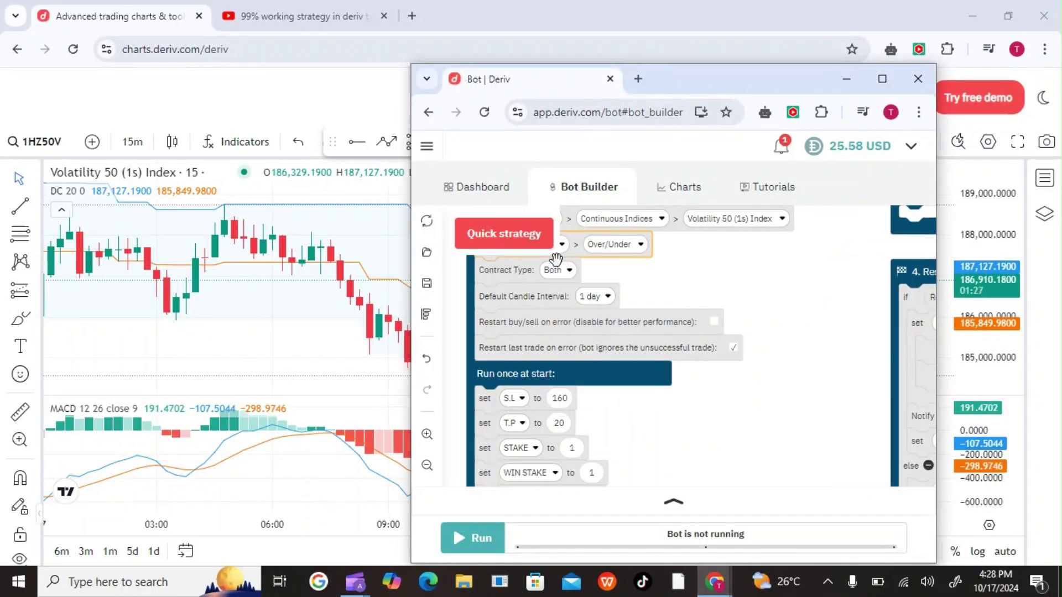
left_click(556, 271)
left_click(578, 331)
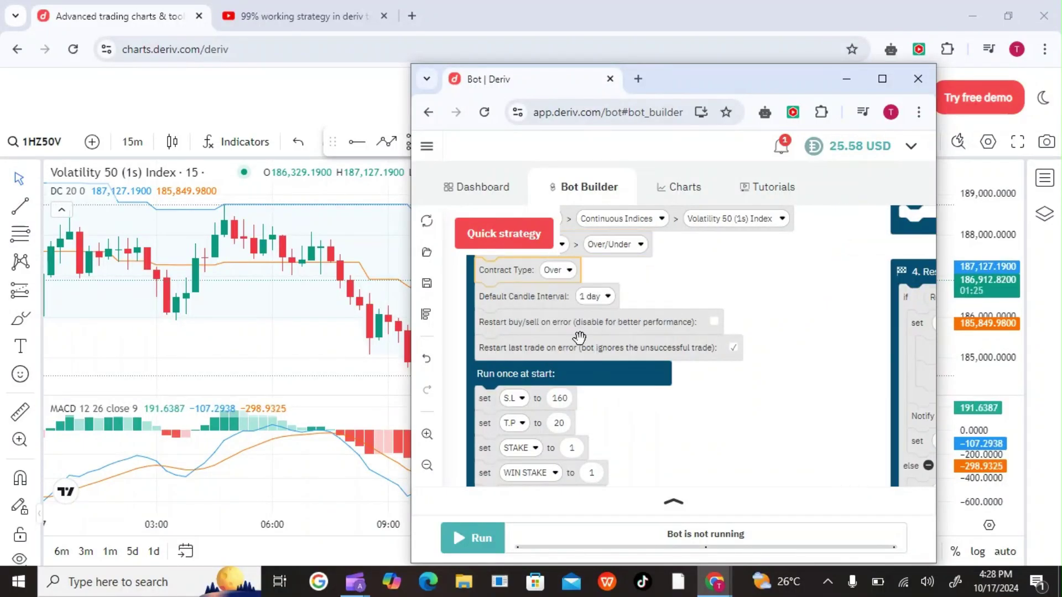
scroll(686, 448, "down", 2)
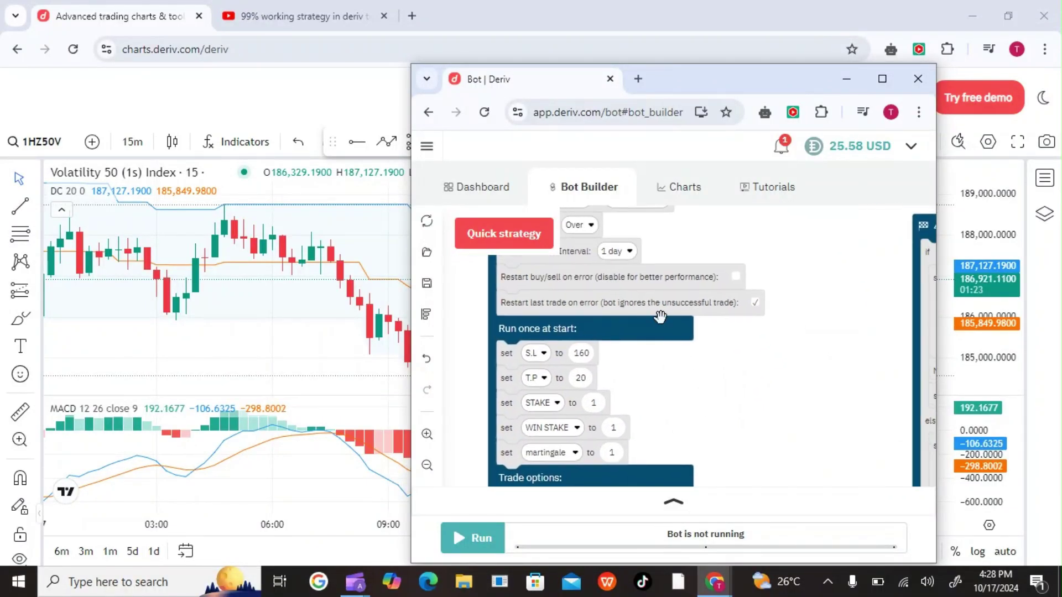
left_click(618, 256)
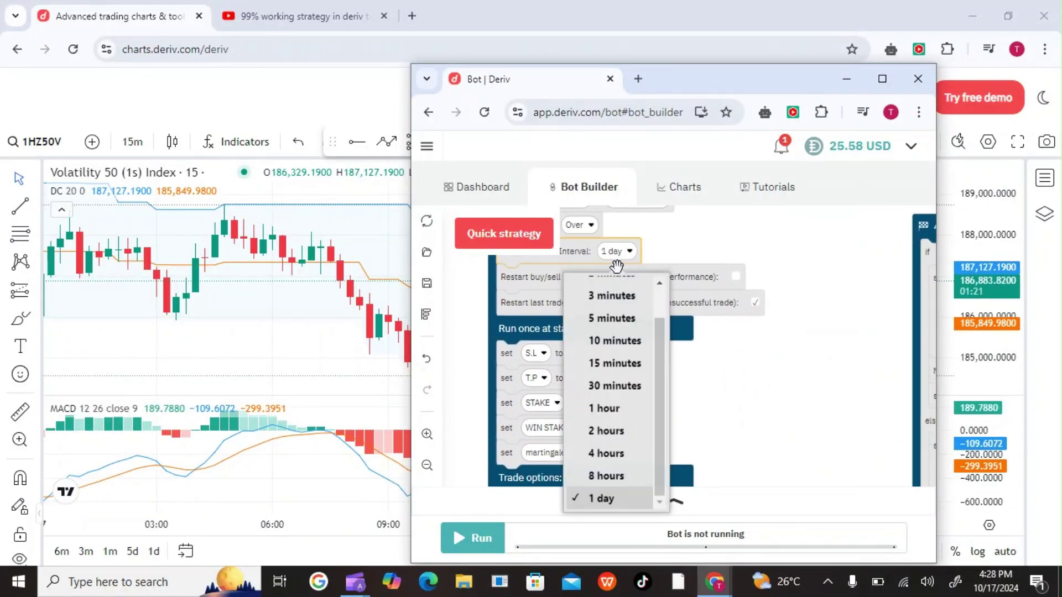
left_click(614, 364)
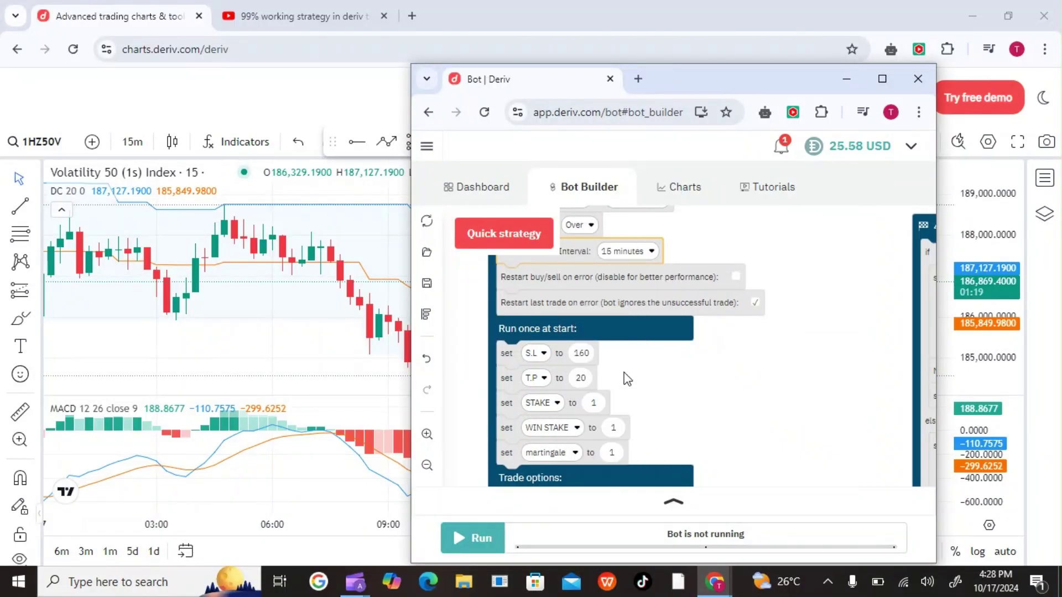
Keep the stake at 1, set prediction to 3 and take profit to 6
scroll(691, 353, "down", 3)
left_click_drag(688, 335, 648, 313)
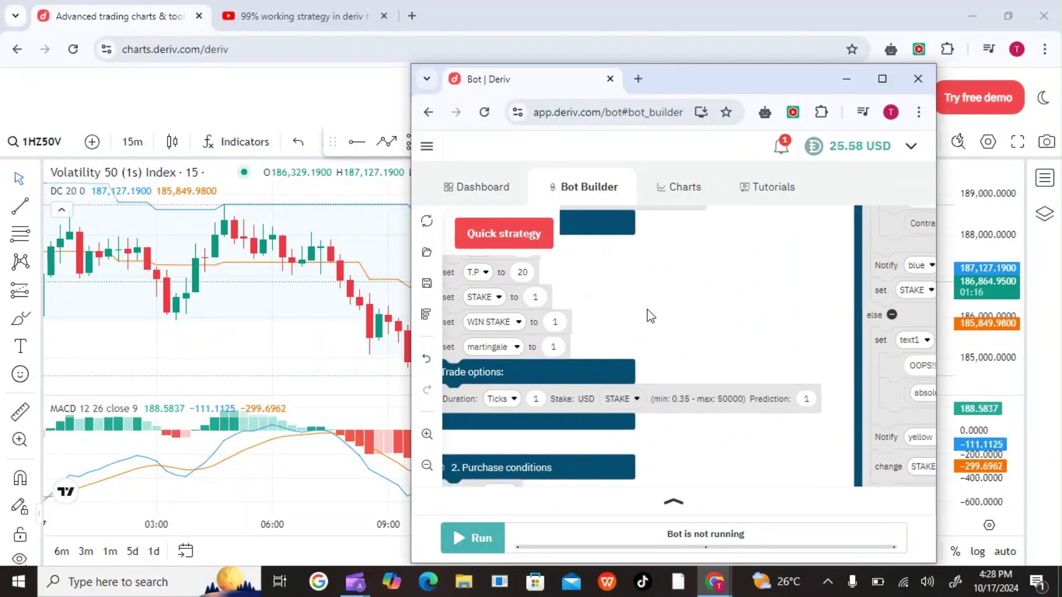
left_click(539, 300)
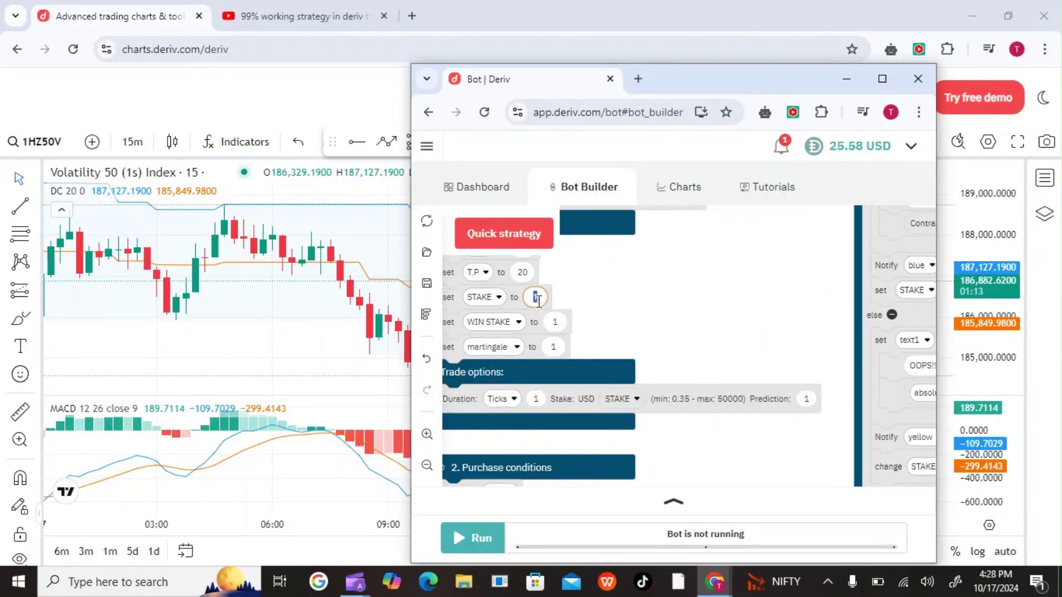
left_click(642, 290)
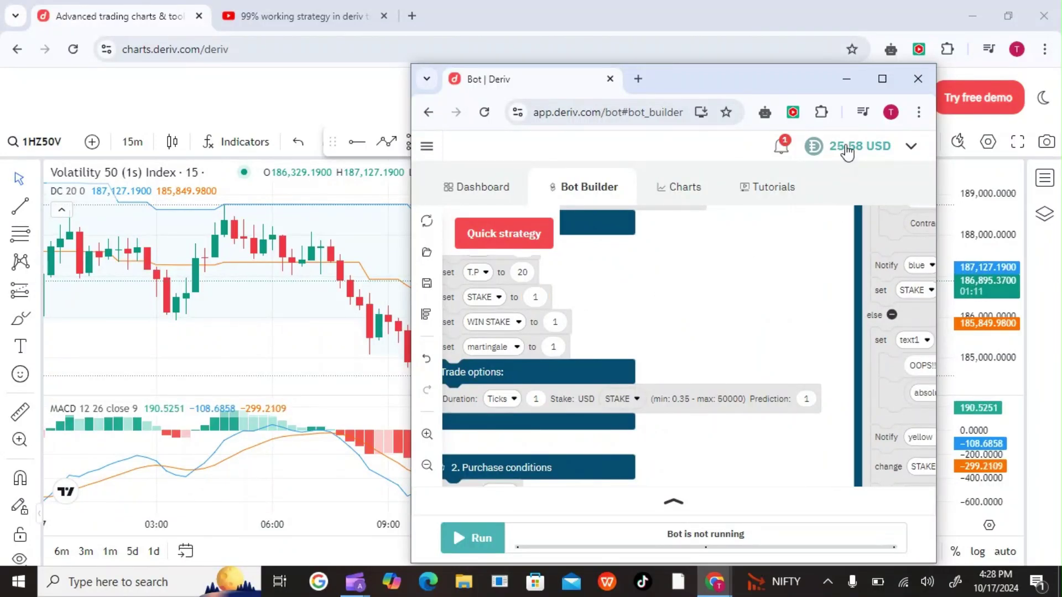
left_click(807, 400)
type("3")
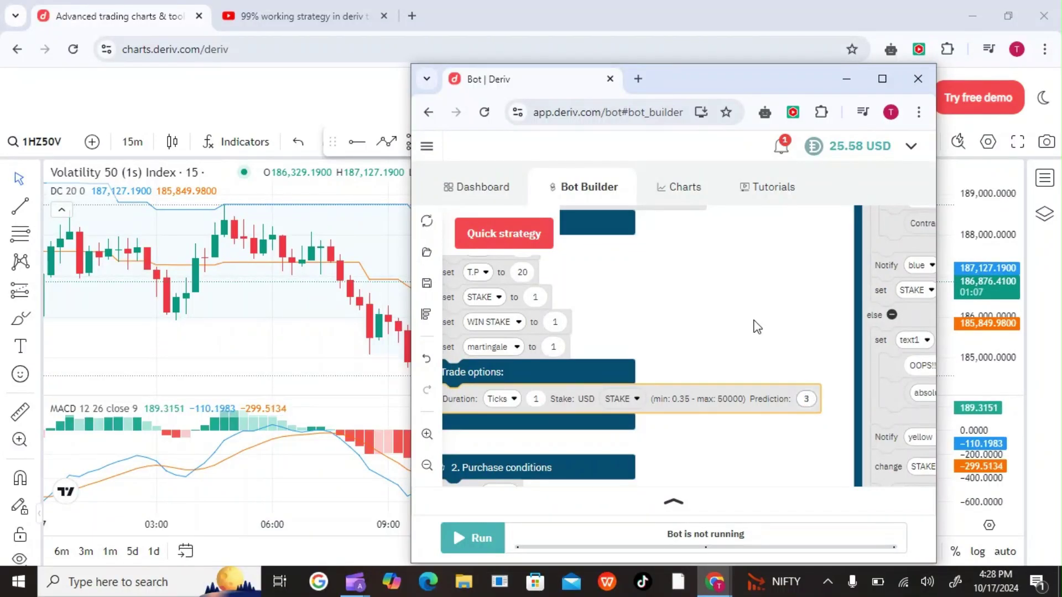
left_click(525, 276)
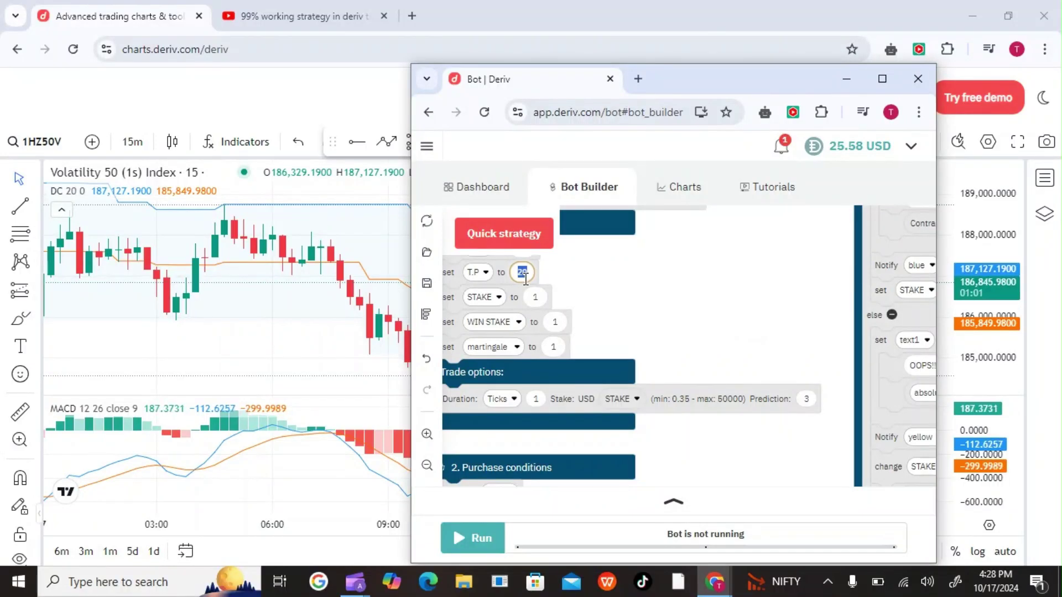
type("6")
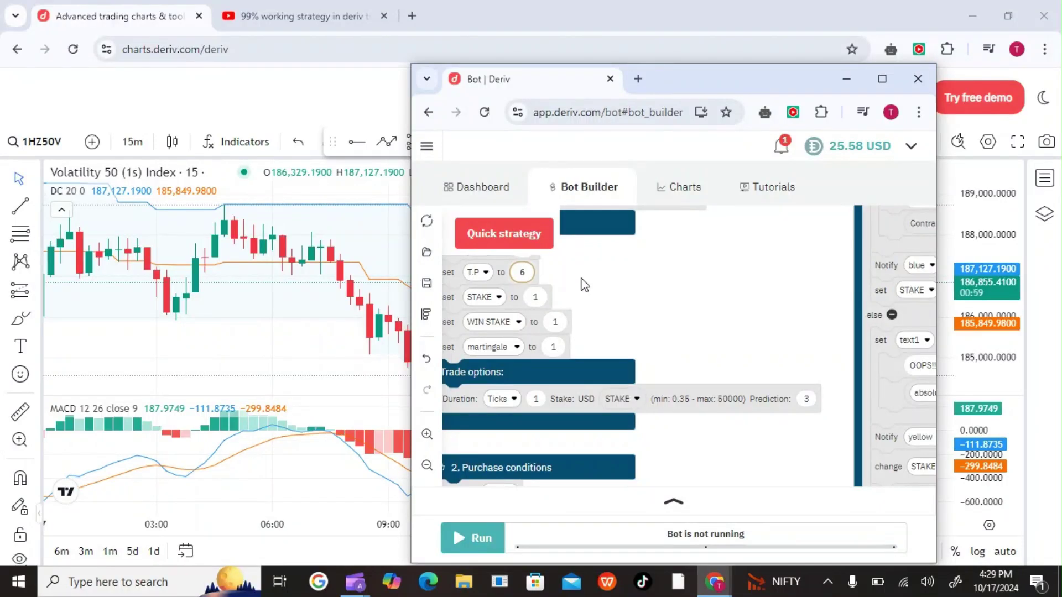
left_click(634, 281)
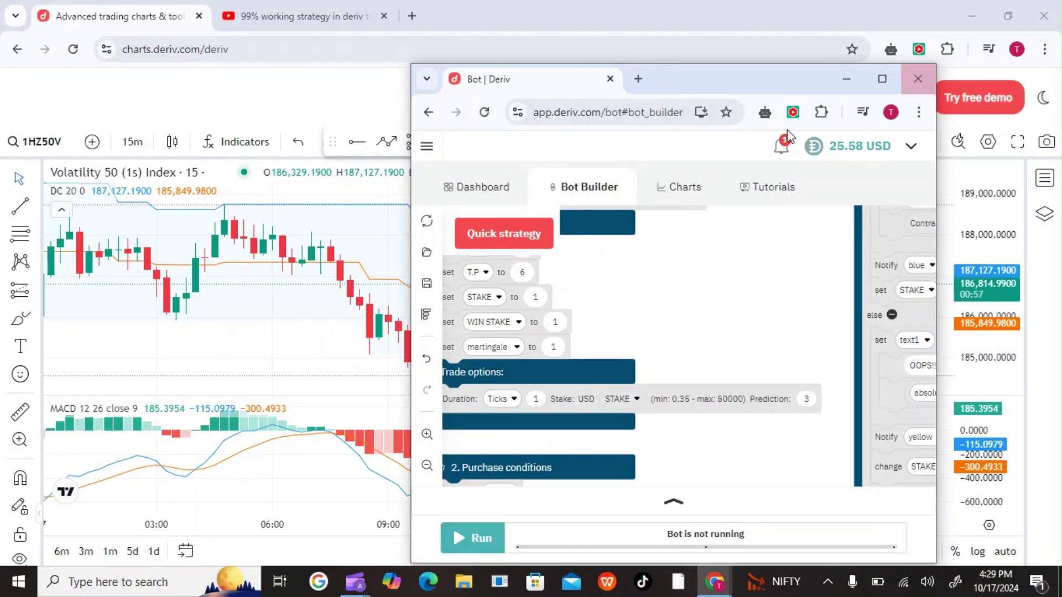
Move the Deriv Bot window from the right side over to the left of the chart
left_click_drag(689, 88, 869, 70)
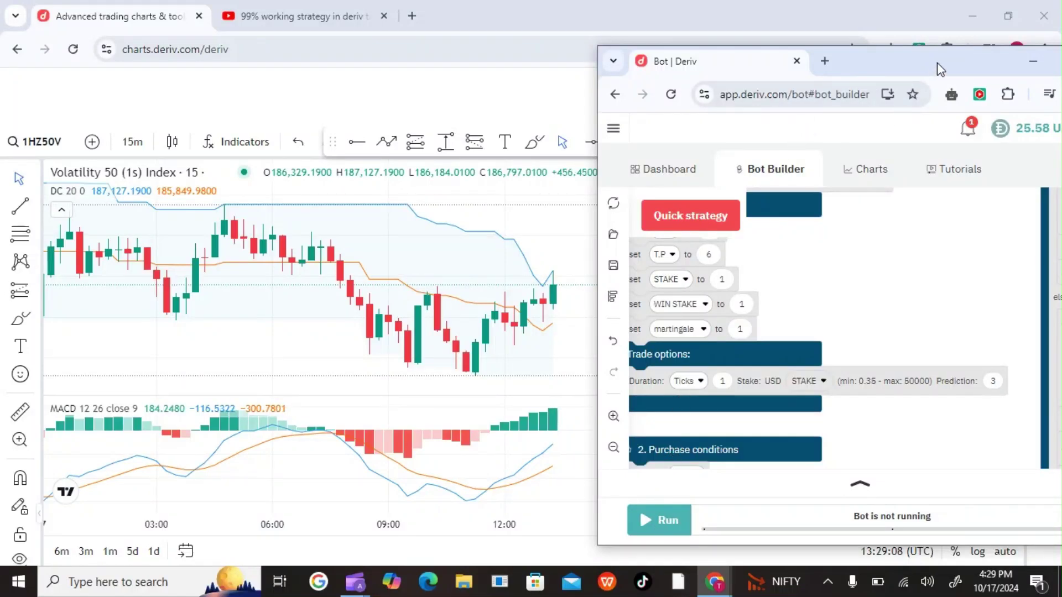
left_click_drag(928, 58, 343, 62)
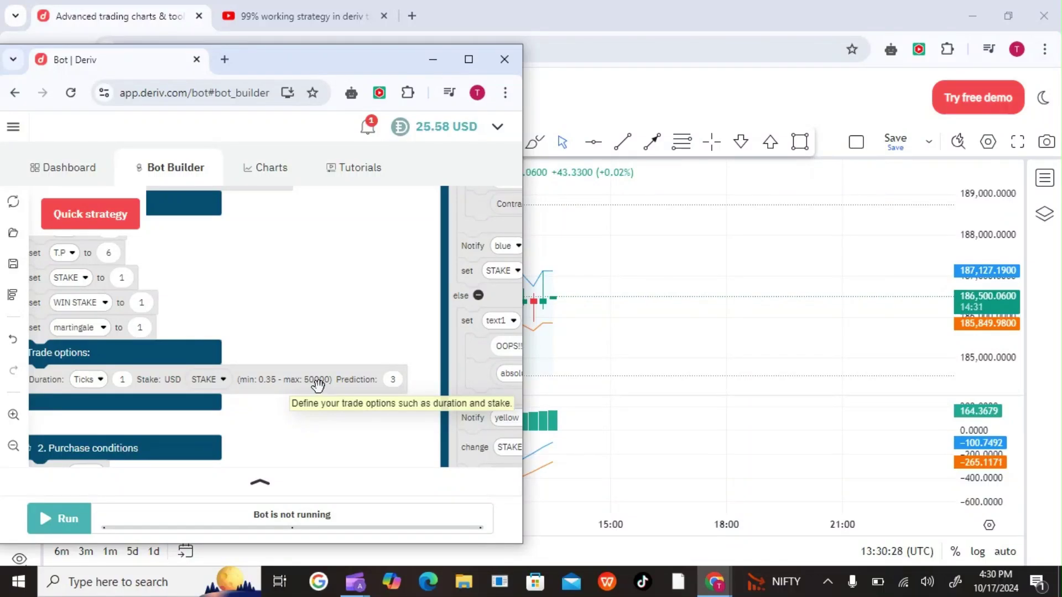
Run the bot and view its Transactions: 8 runs, 4 won, 4 lost, +0.75 USD
left_click(46, 519)
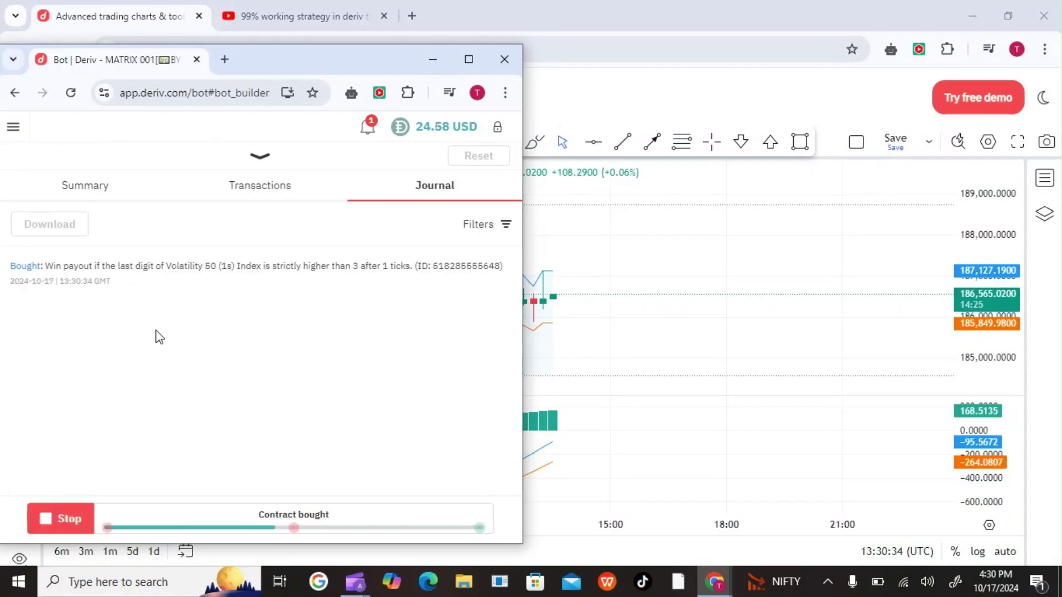
left_click(263, 184)
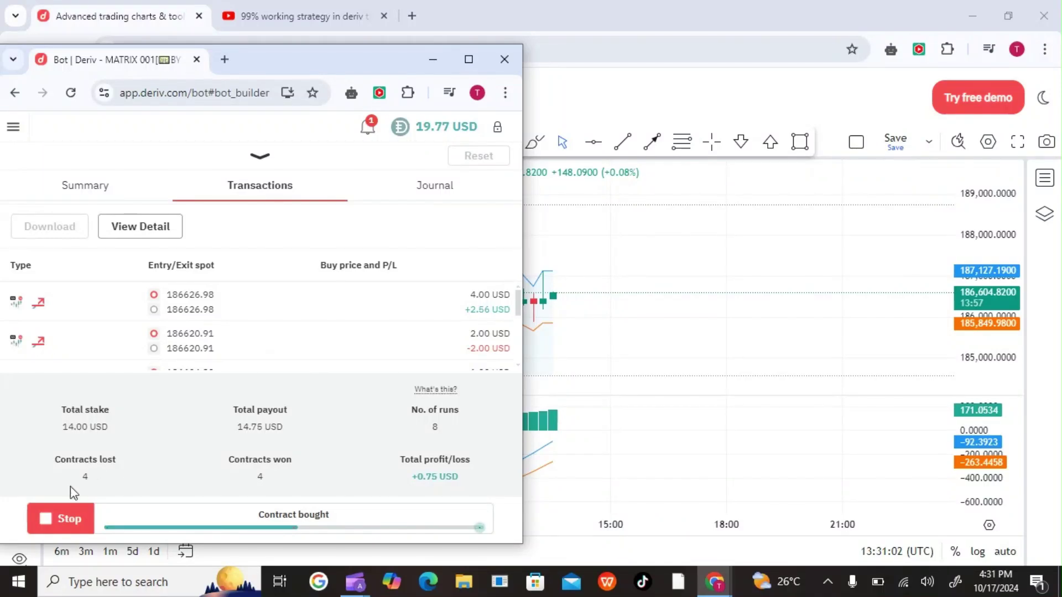
Stop the bot and reset its run statistics and history
left_click(60, 517)
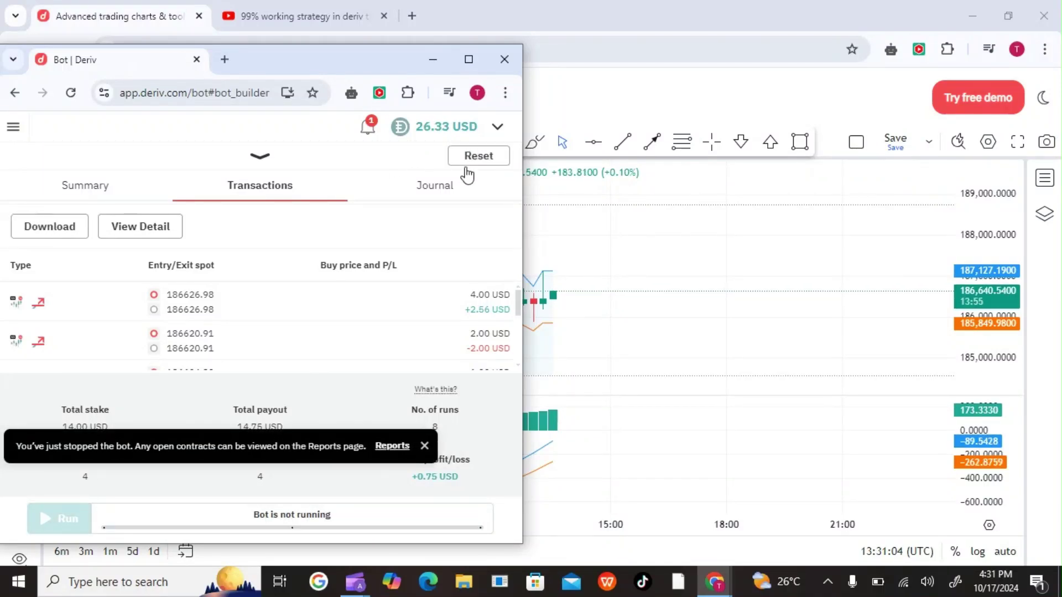
left_click(474, 159)
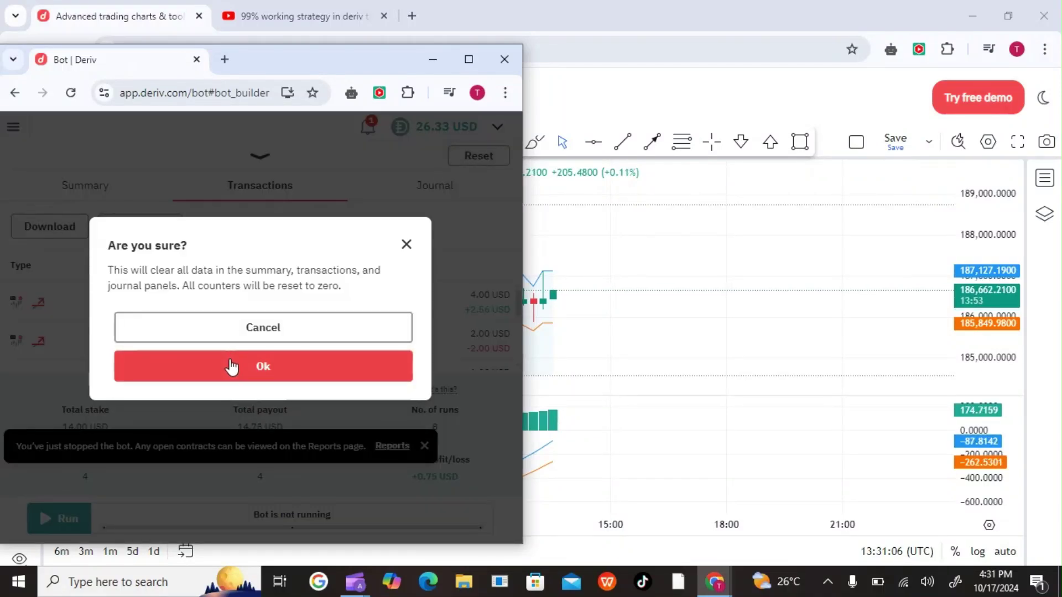
left_click(231, 362)
Set the trade duration to 2 ticks and run the bot again
left_click(261, 159)
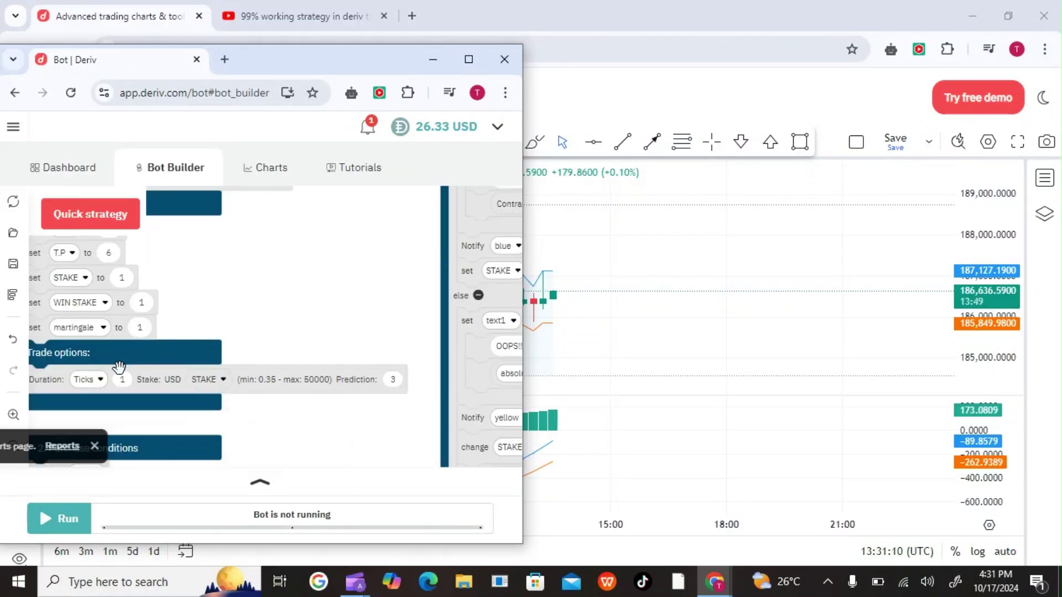
left_click(123, 379)
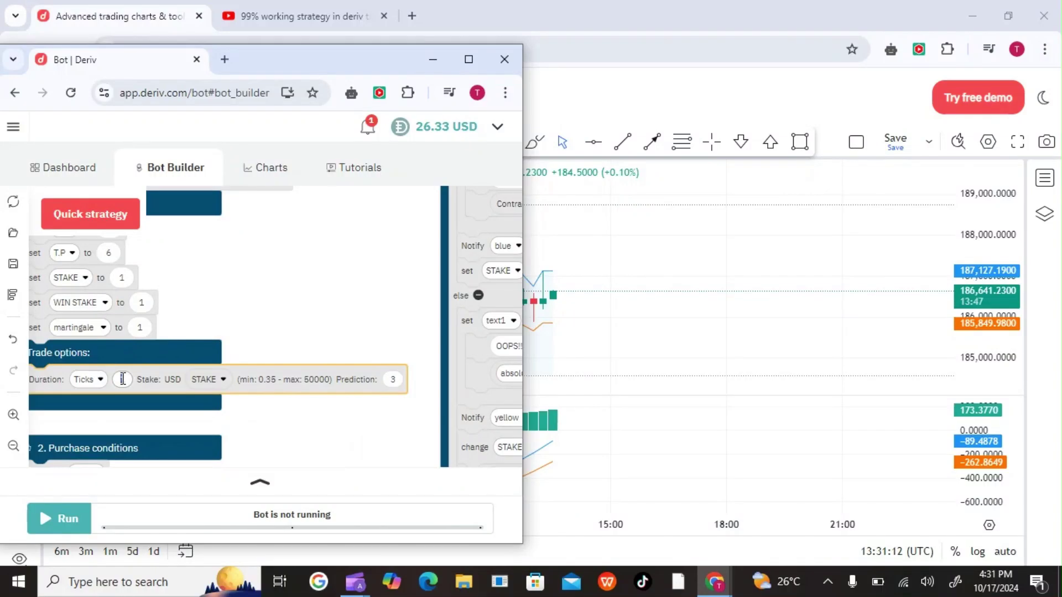
type("2")
left_click(232, 305)
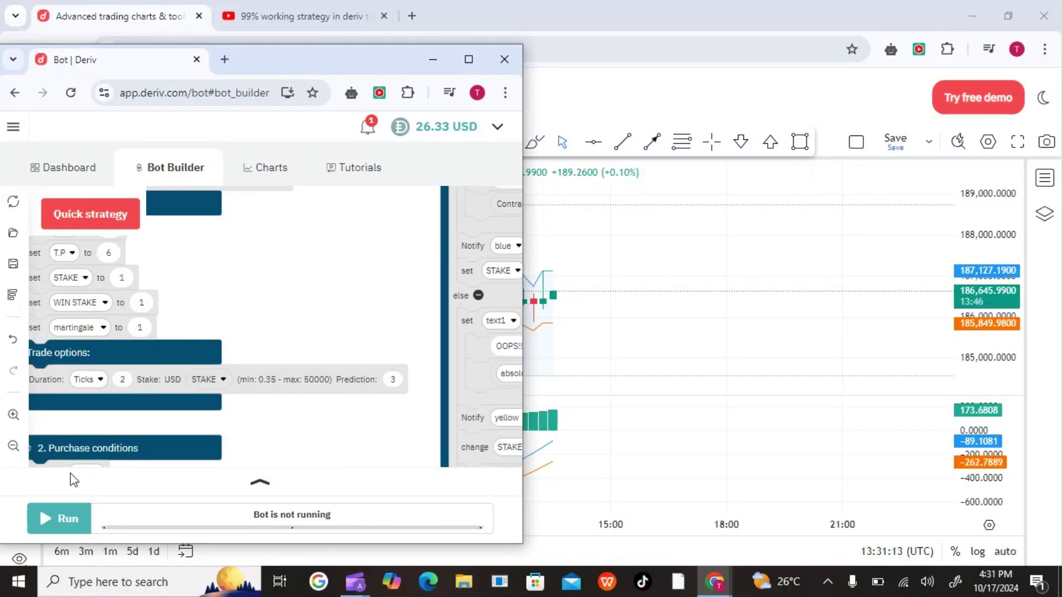
left_click(46, 519)
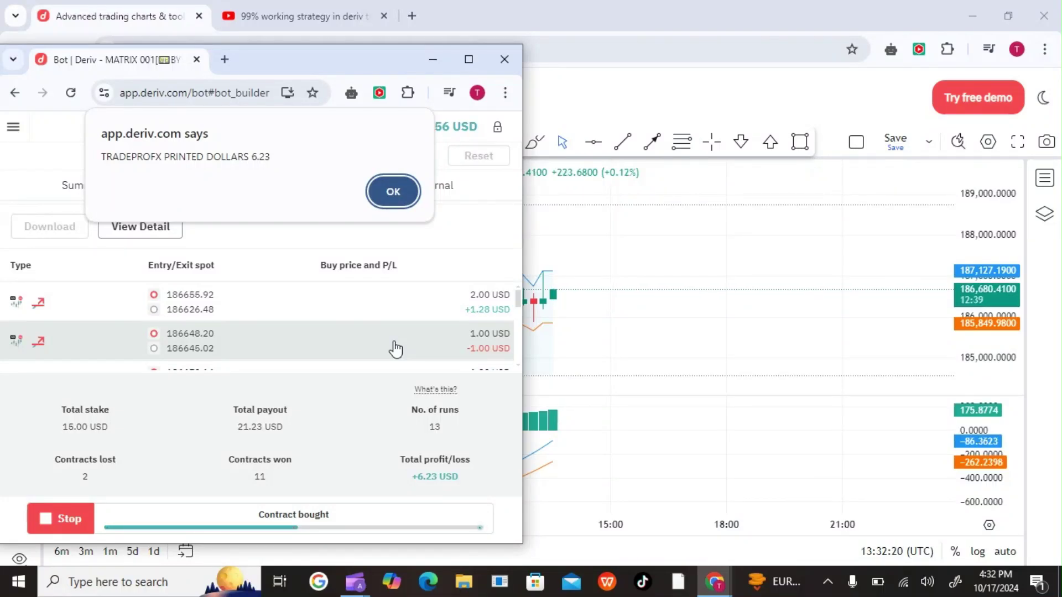
Dismiss the take-profit alert, return to the bot window, and reset all run counters to zero
left_click(406, 193)
left_click(555, 322)
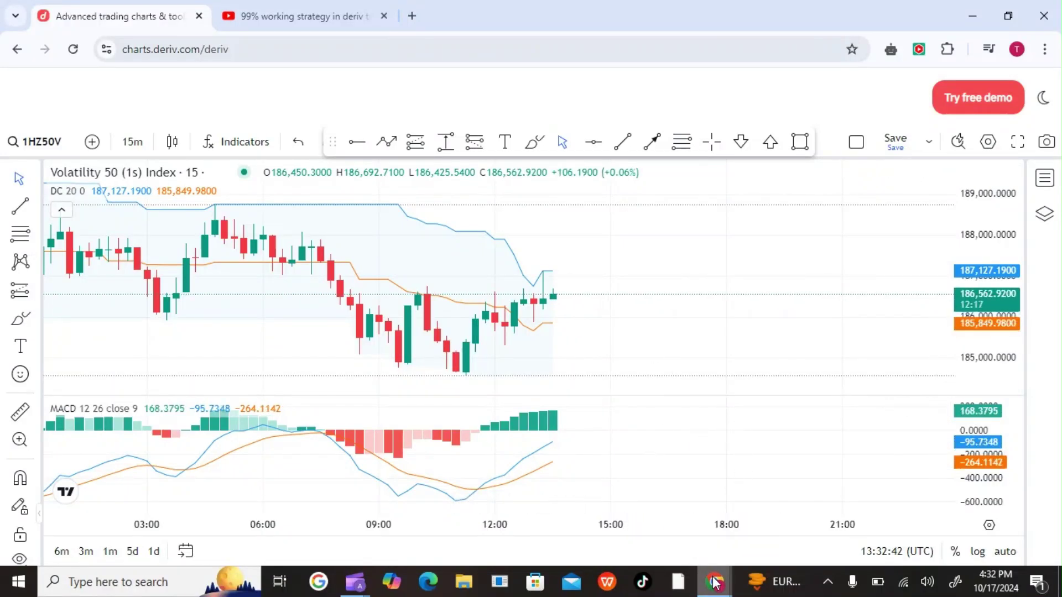
mouse_move(715, 581)
left_click(757, 507)
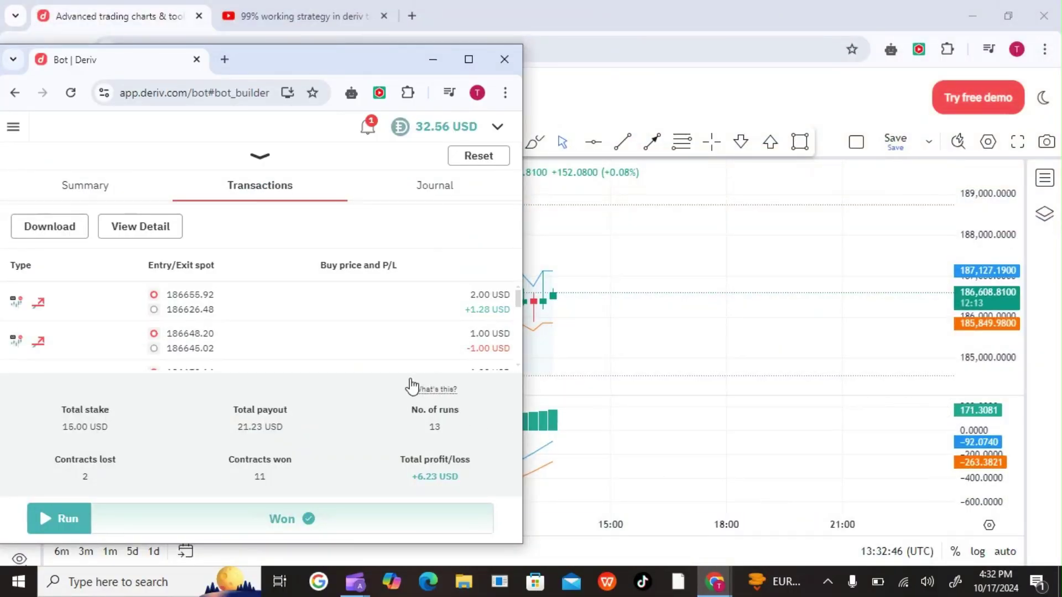
left_click(457, 160)
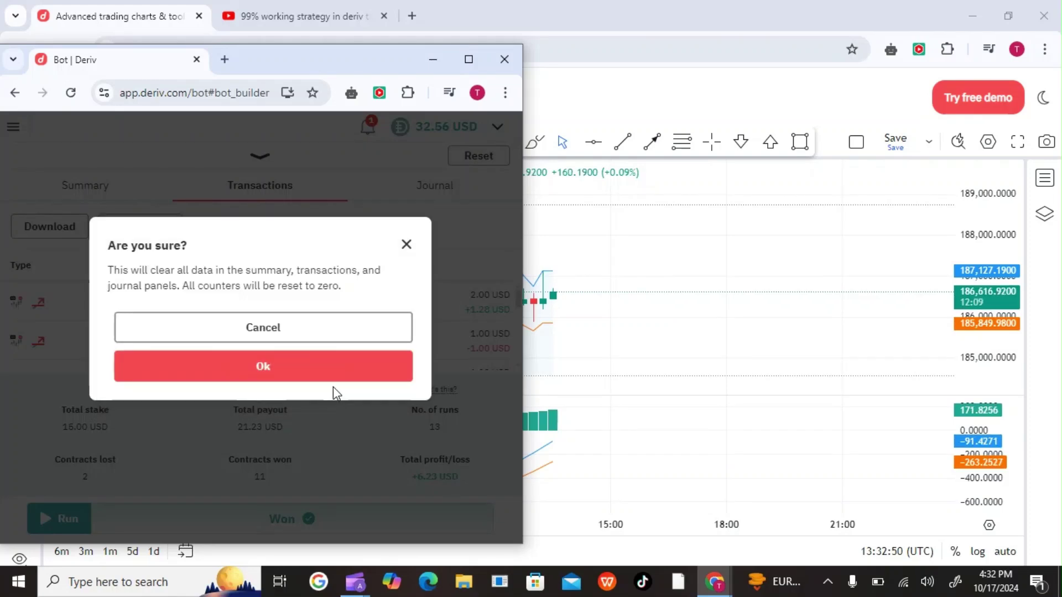
left_click(290, 369)
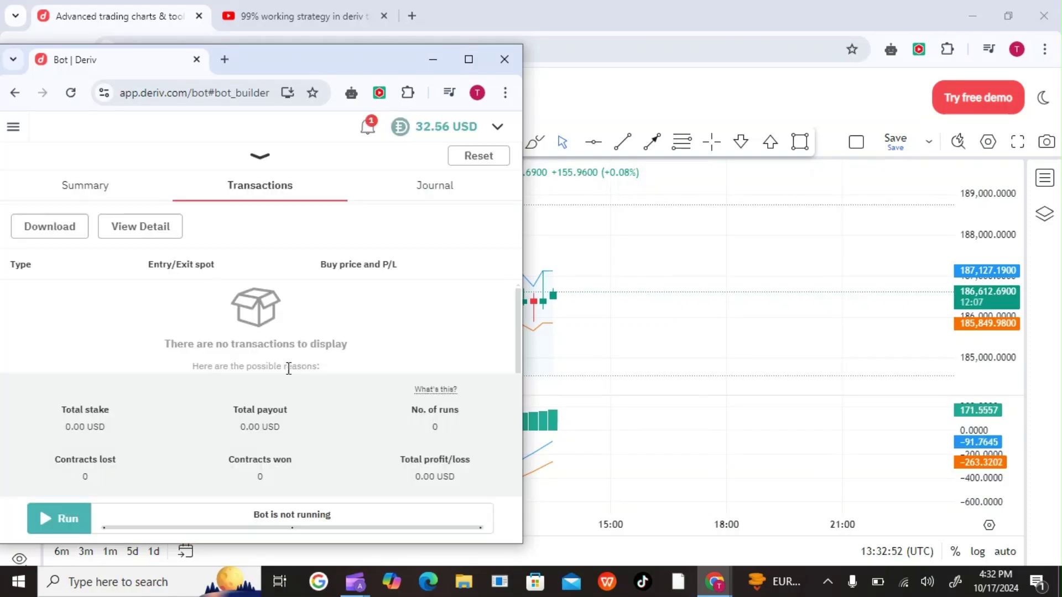
Start a fresh bot run and monitor Journal and Transactions until the 6.54 USD take-profit alert
left_click(47, 520)
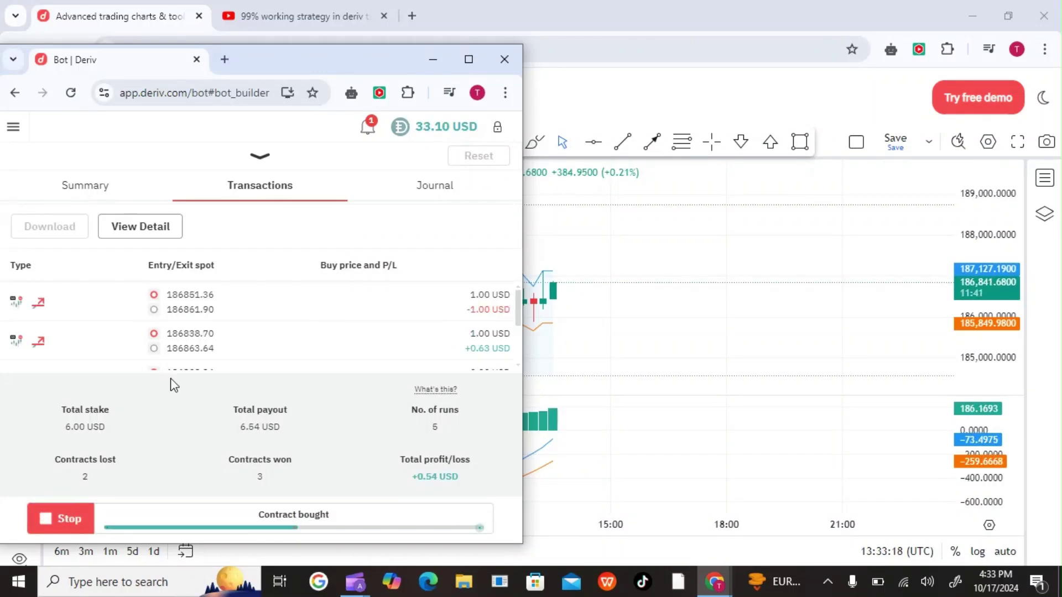
left_click(428, 188)
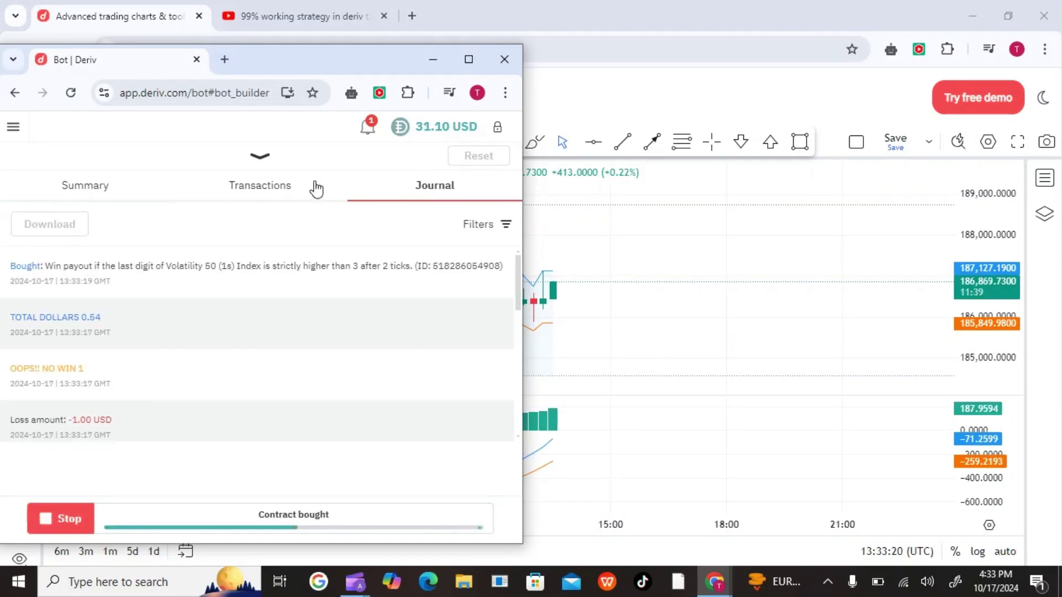
left_click(266, 186)
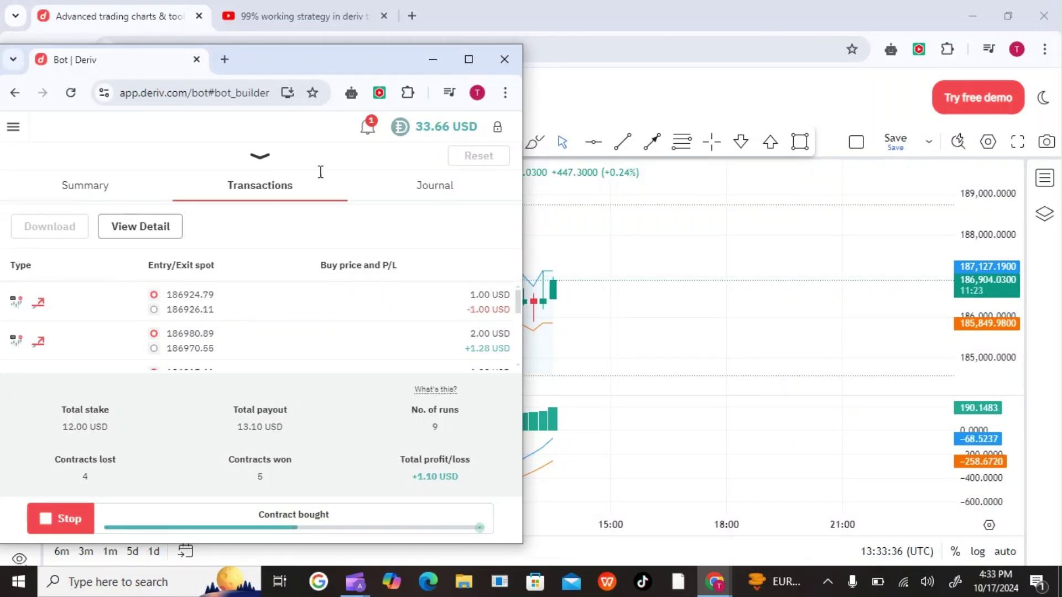
left_click(436, 188)
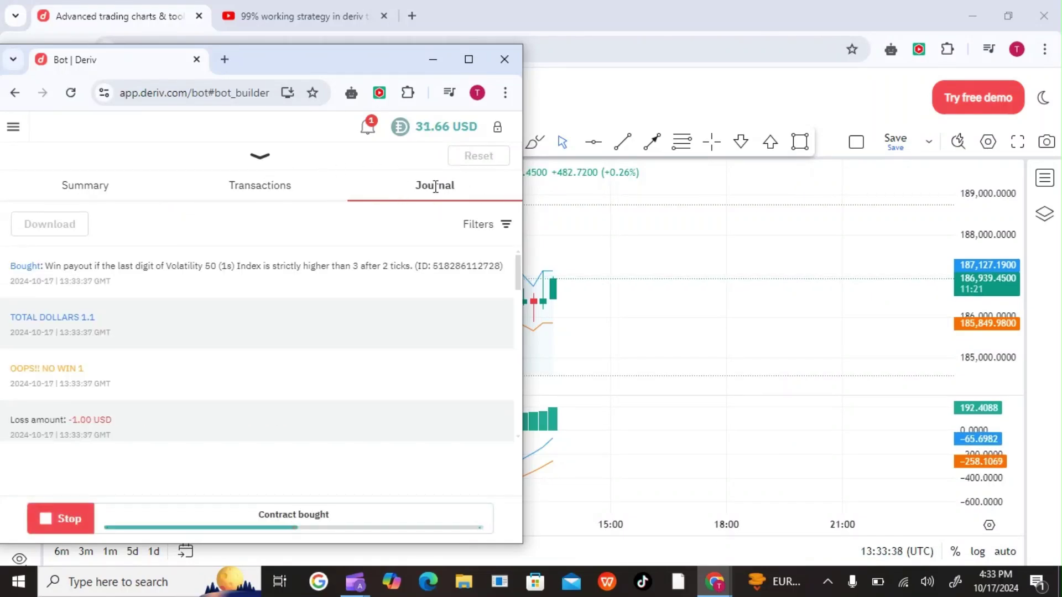
left_click(254, 187)
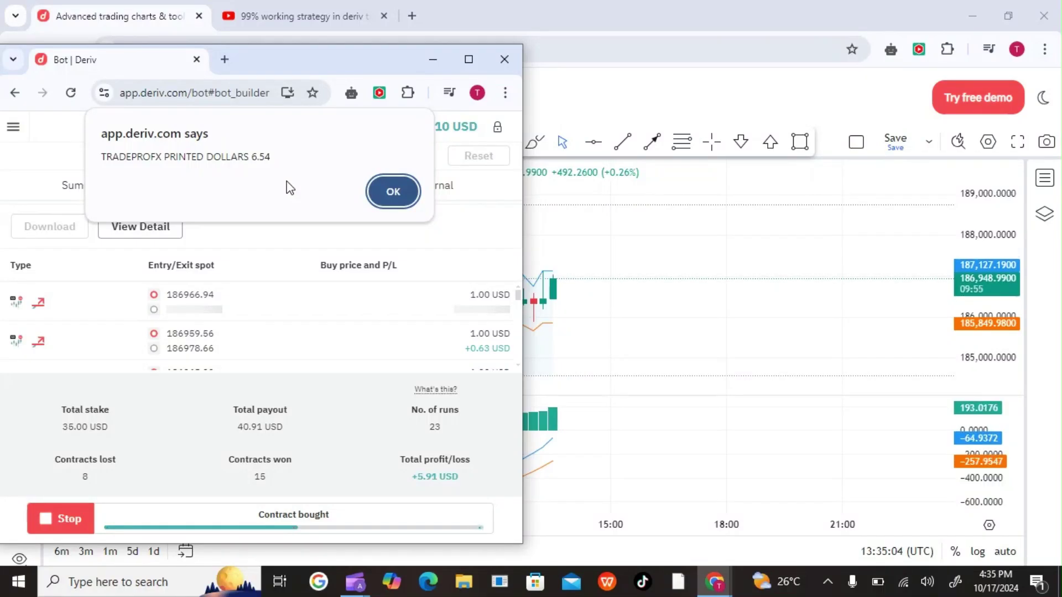
Close the 6.54 take-profit alert, check the Volatility 50 chart, then bring the bot back in front
left_click(398, 188)
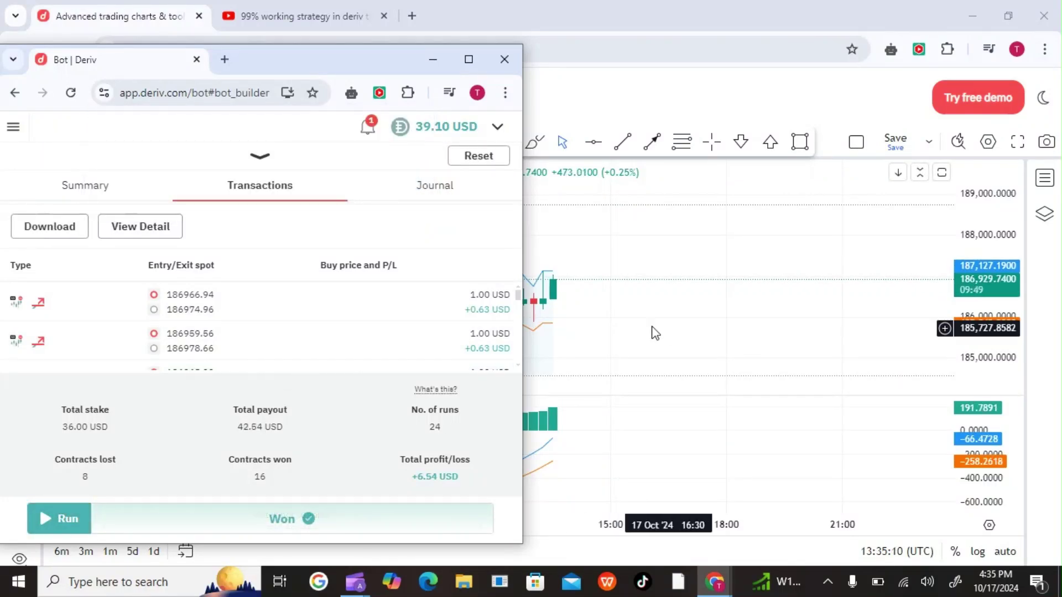
left_click(594, 314)
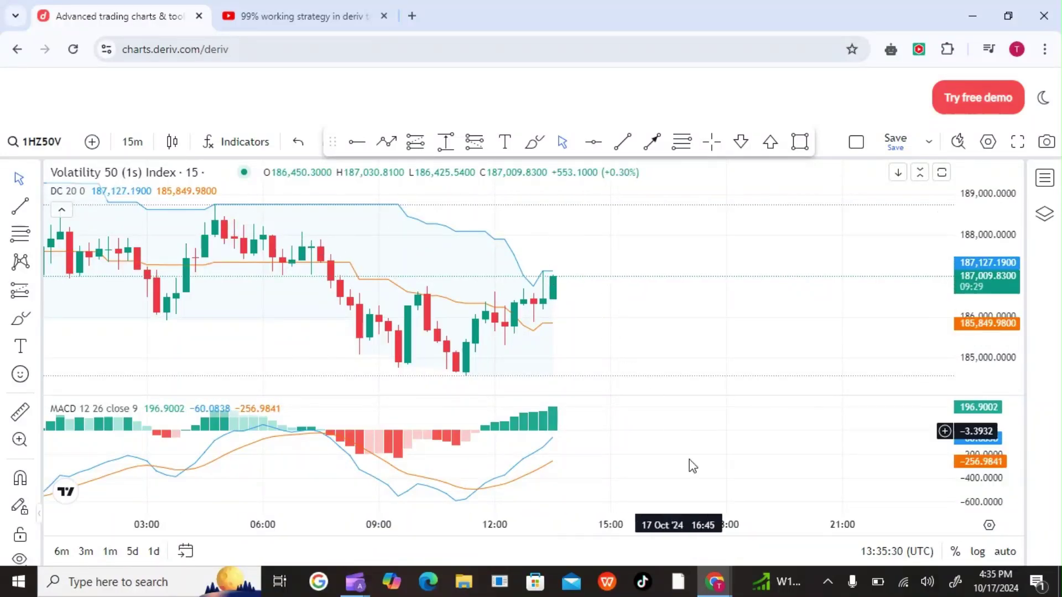
mouse_move(708, 579)
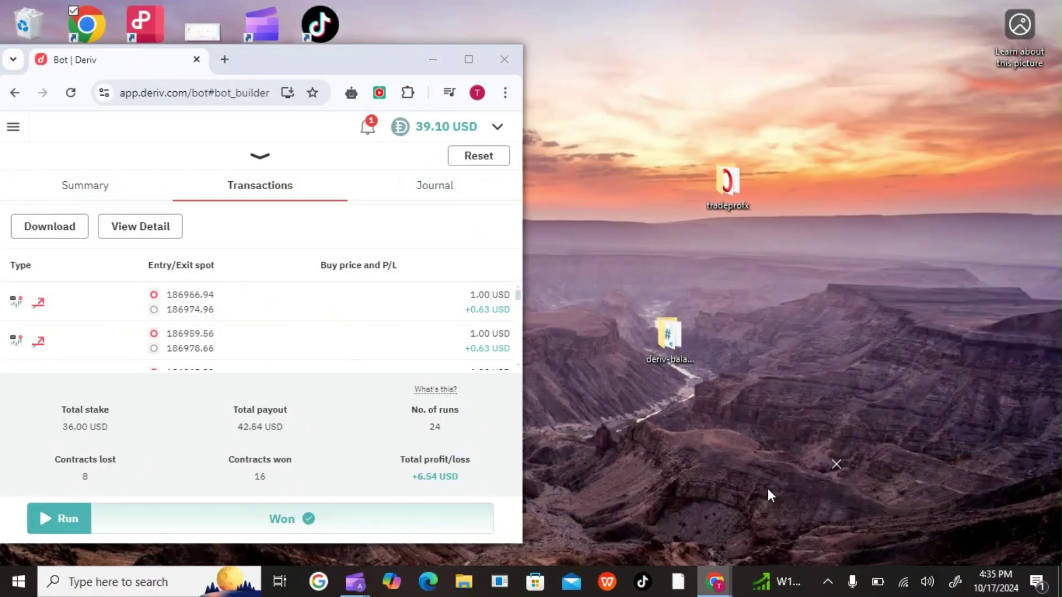
left_click(768, 489)
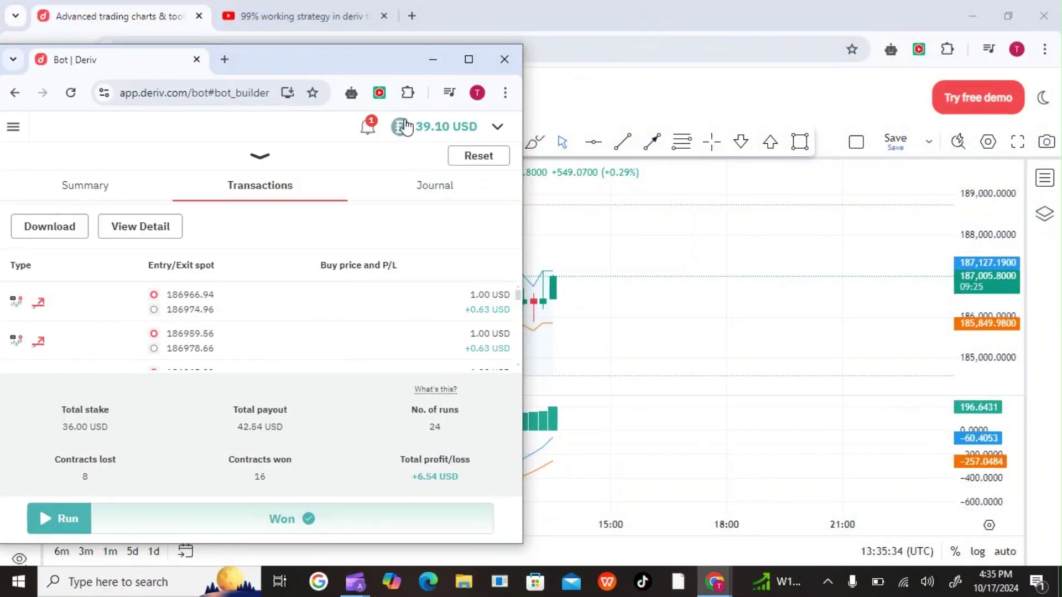